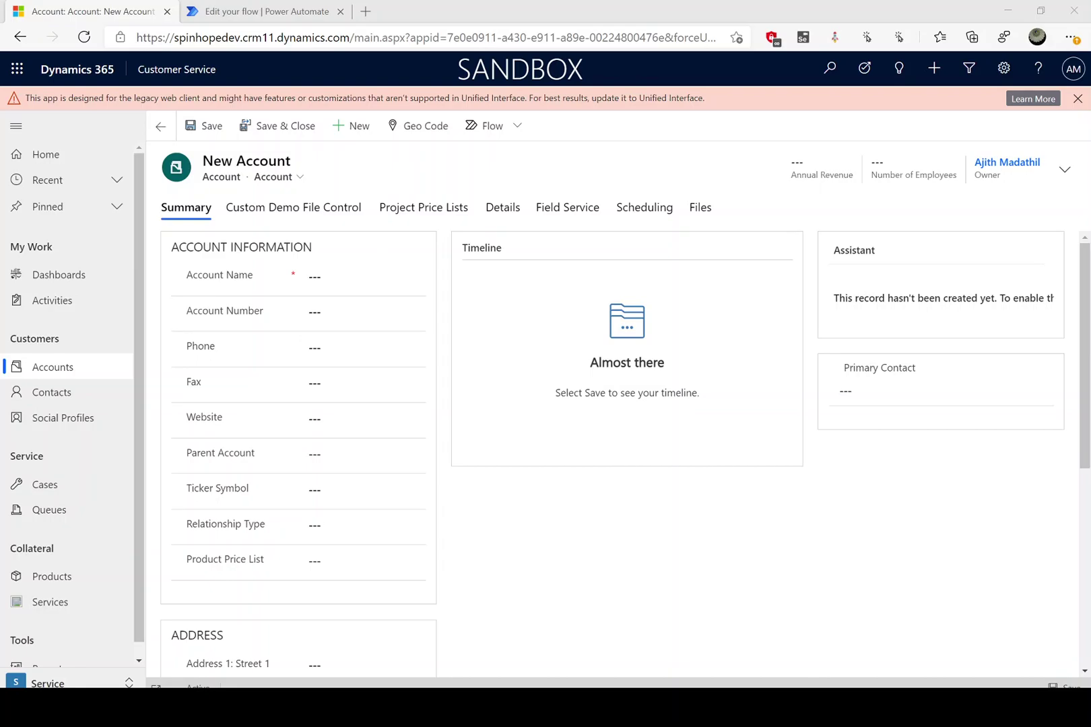
- Switch from the blank account form to the 'Assign Account Record to Queue' flow editor
click(233, 13)
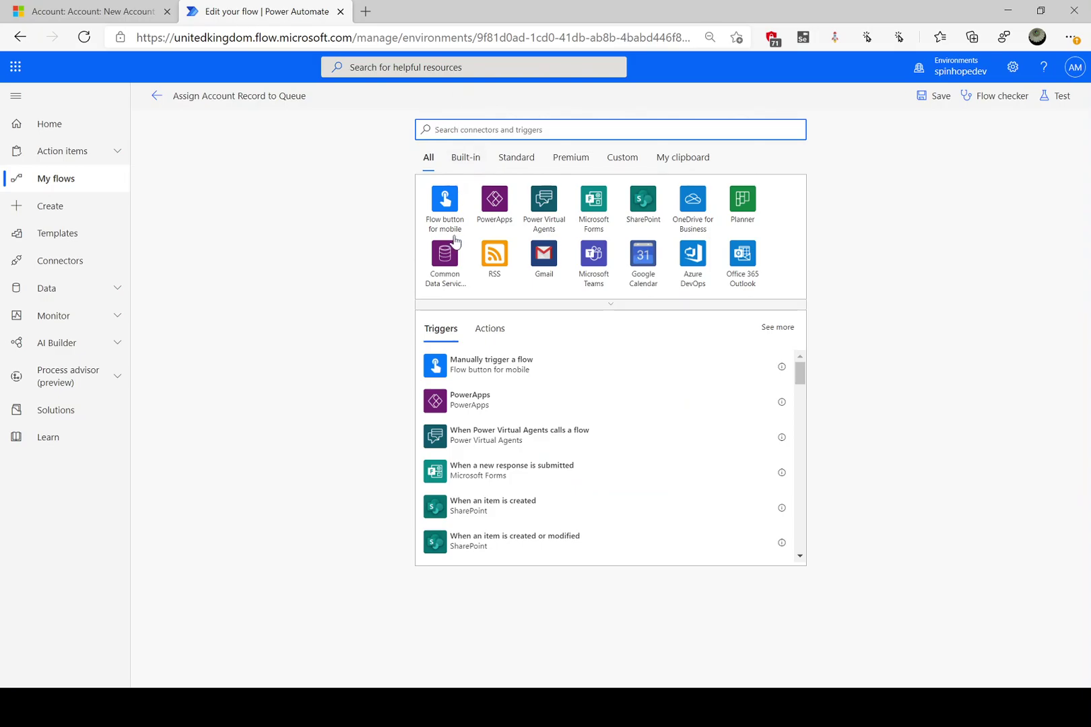
- Choose the Common Data Service trigger 'When a record is created, updated or deleted'
text(commond)
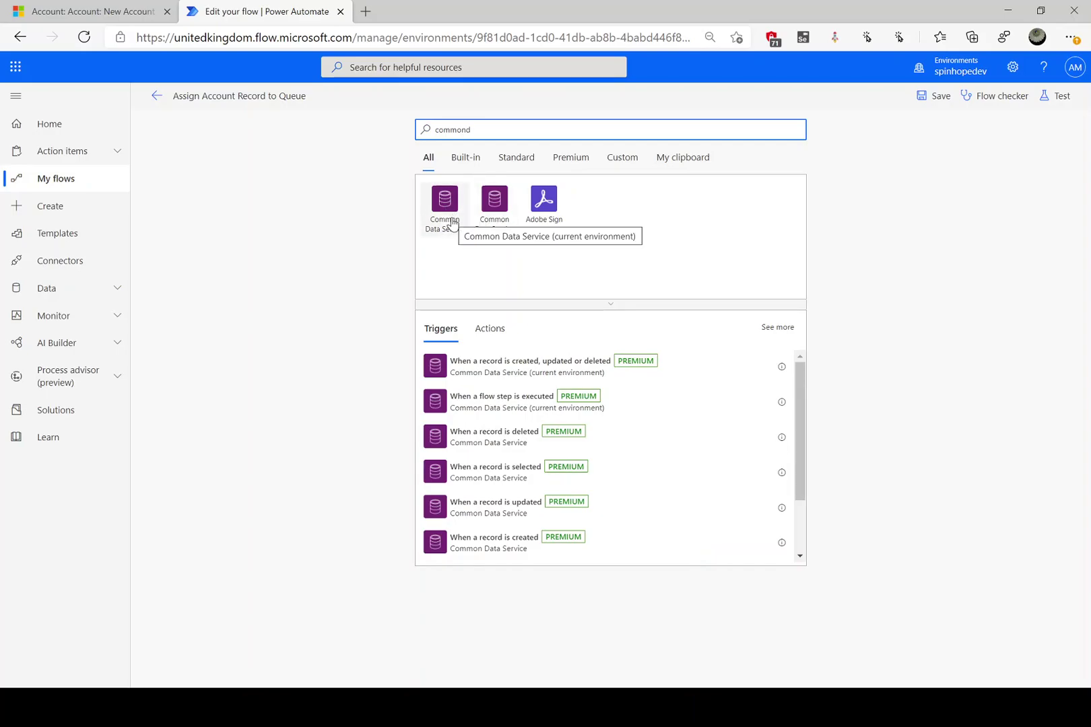
click(453, 223)
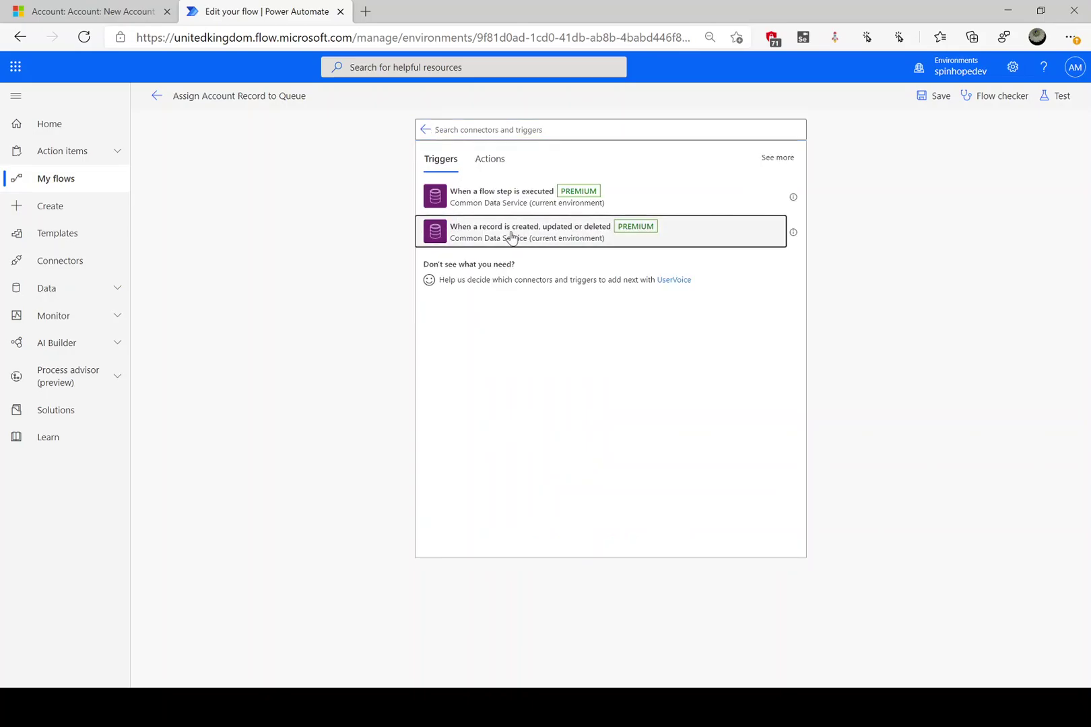
click(511, 236)
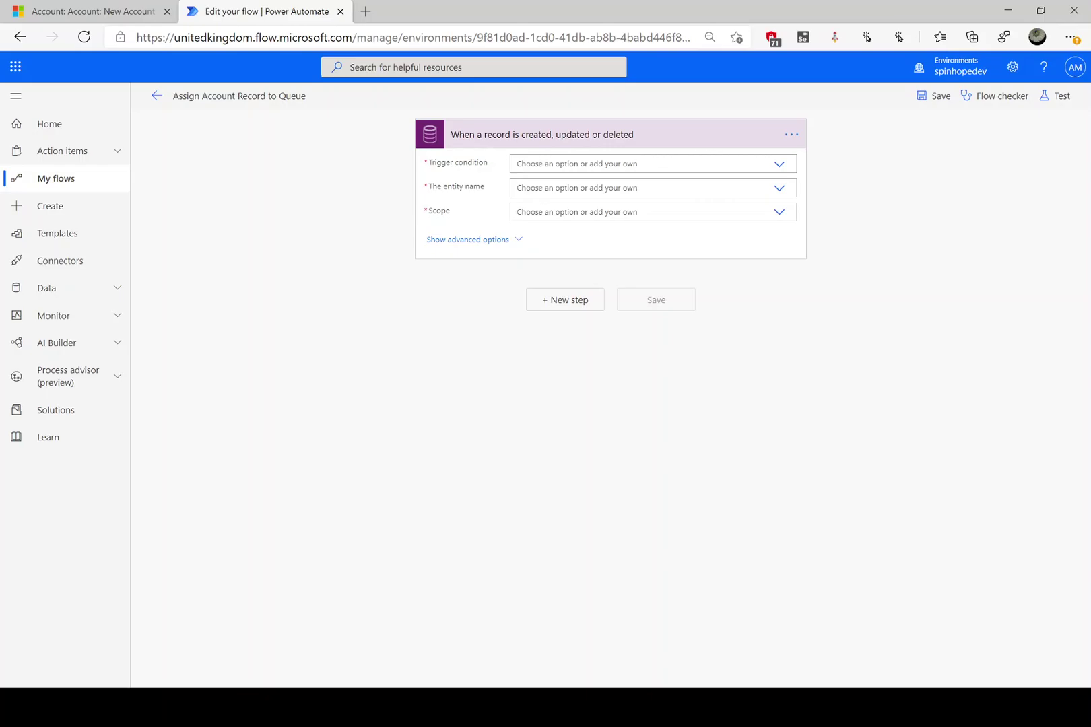
- Set the trigger to fire on Create of Accounts at Organization scope, then add a step
click(776, 170)
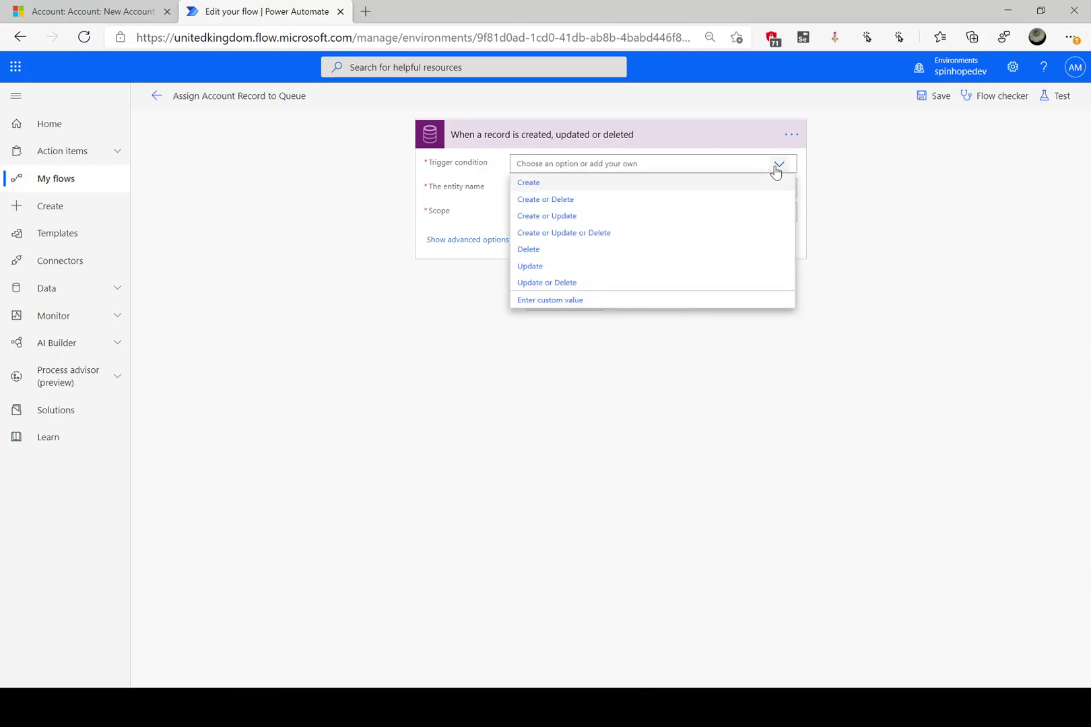
click(568, 185)
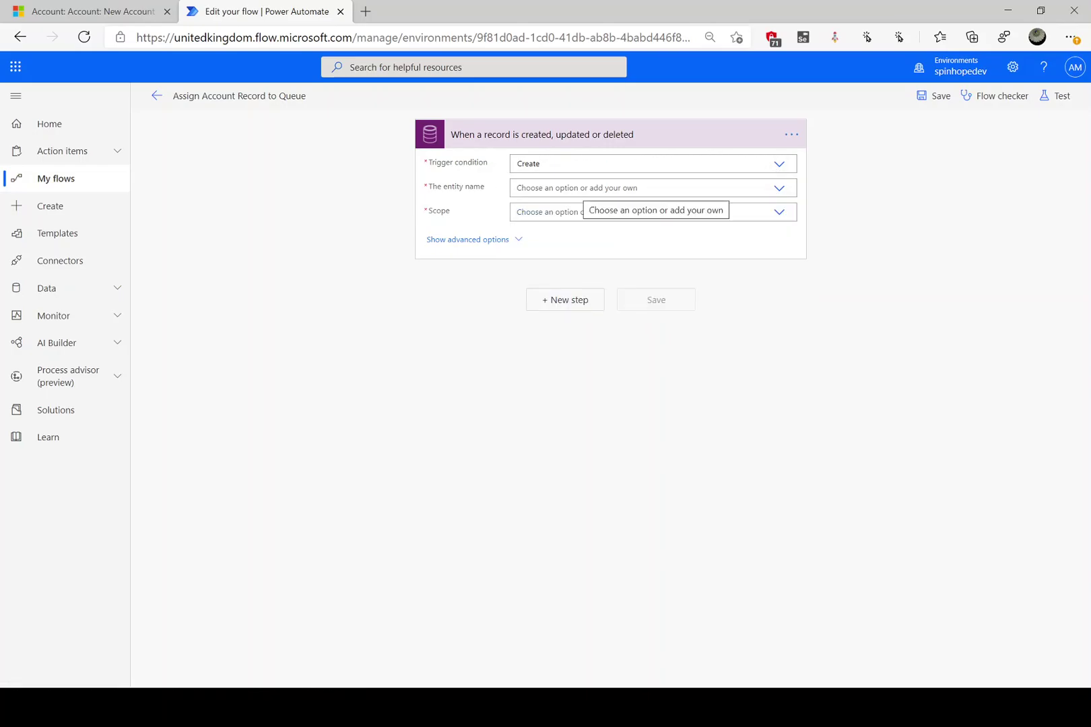
click(586, 189)
text(A)
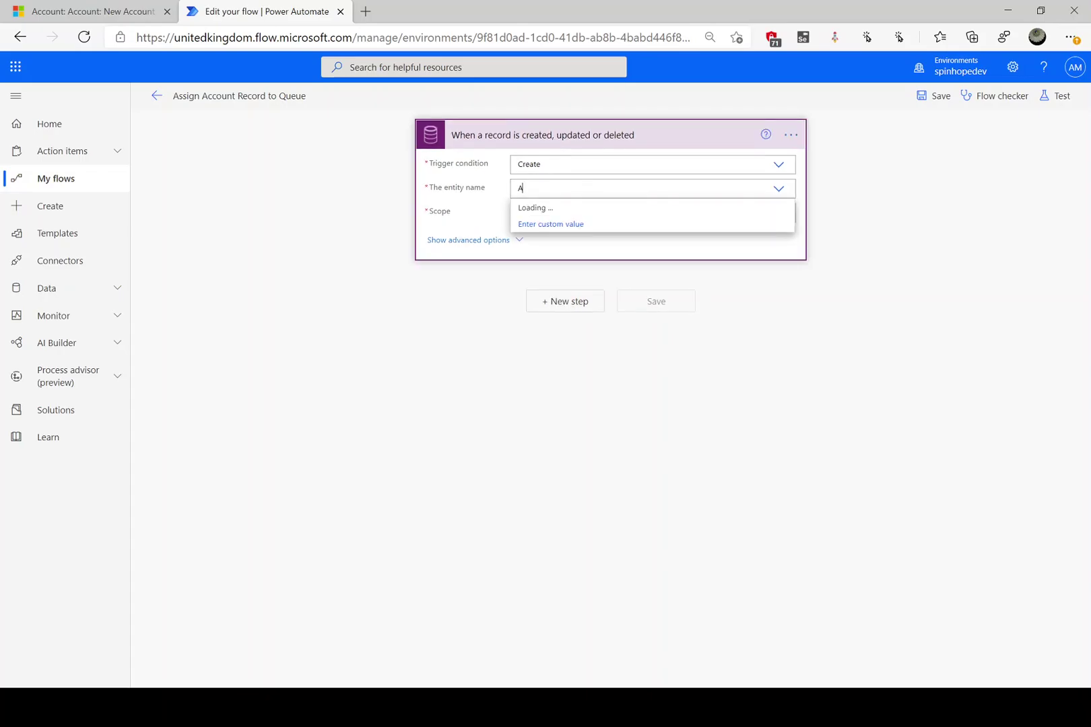
text(ccounts)
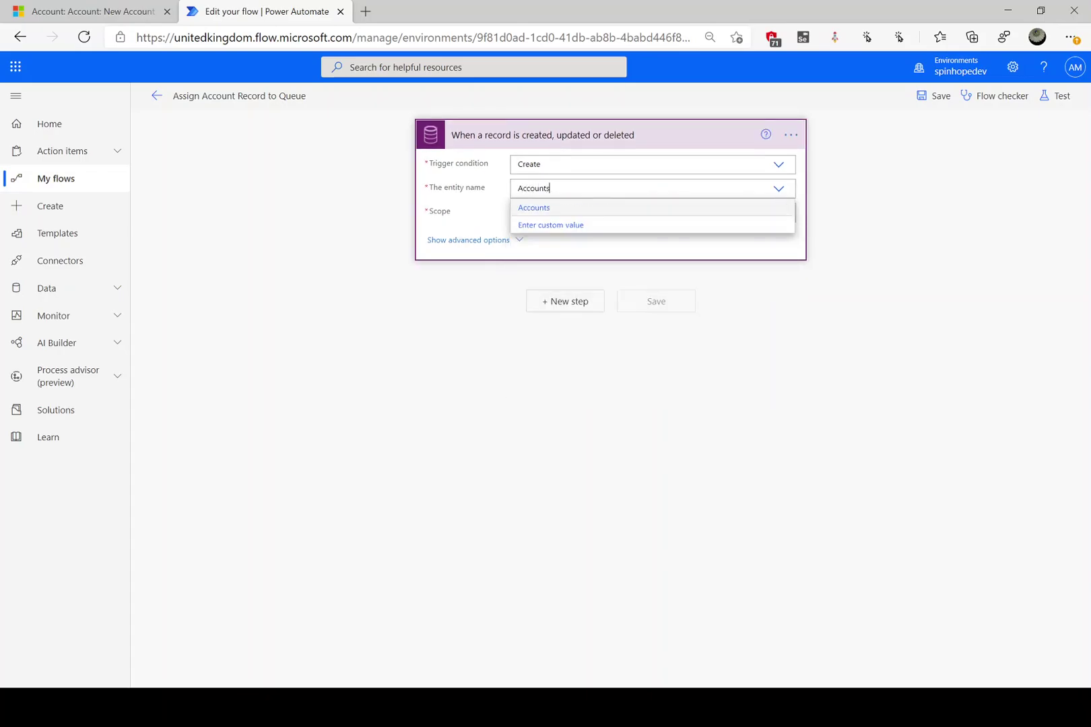
click(570, 208)
click(571, 214)
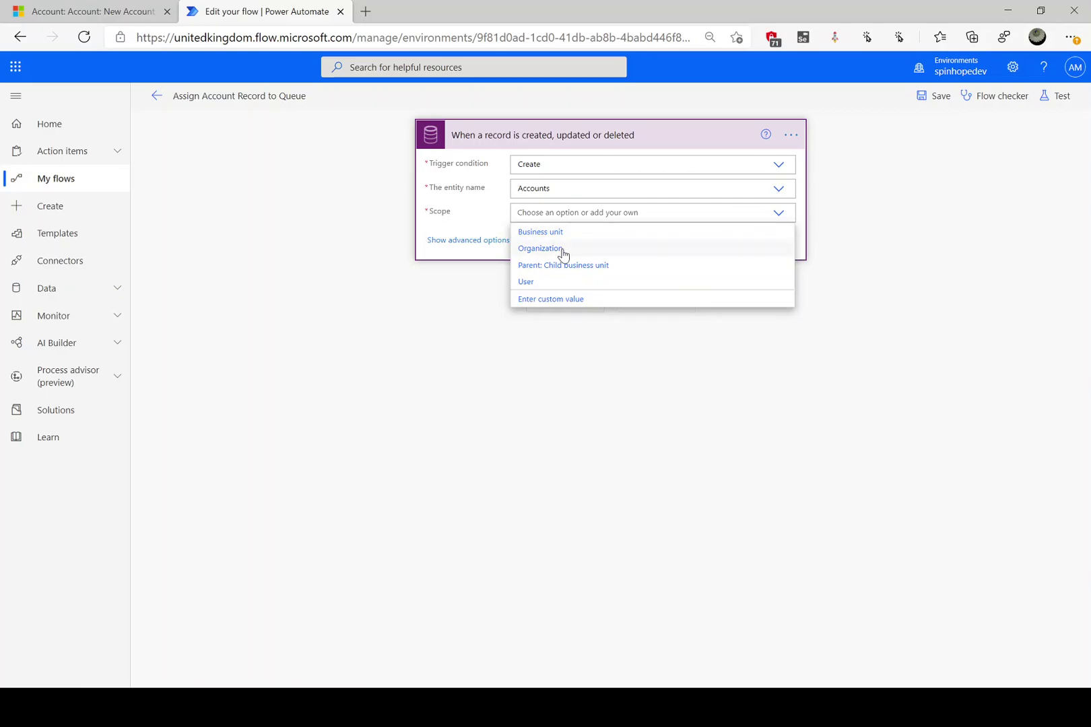
click(560, 251)
click(514, 243)
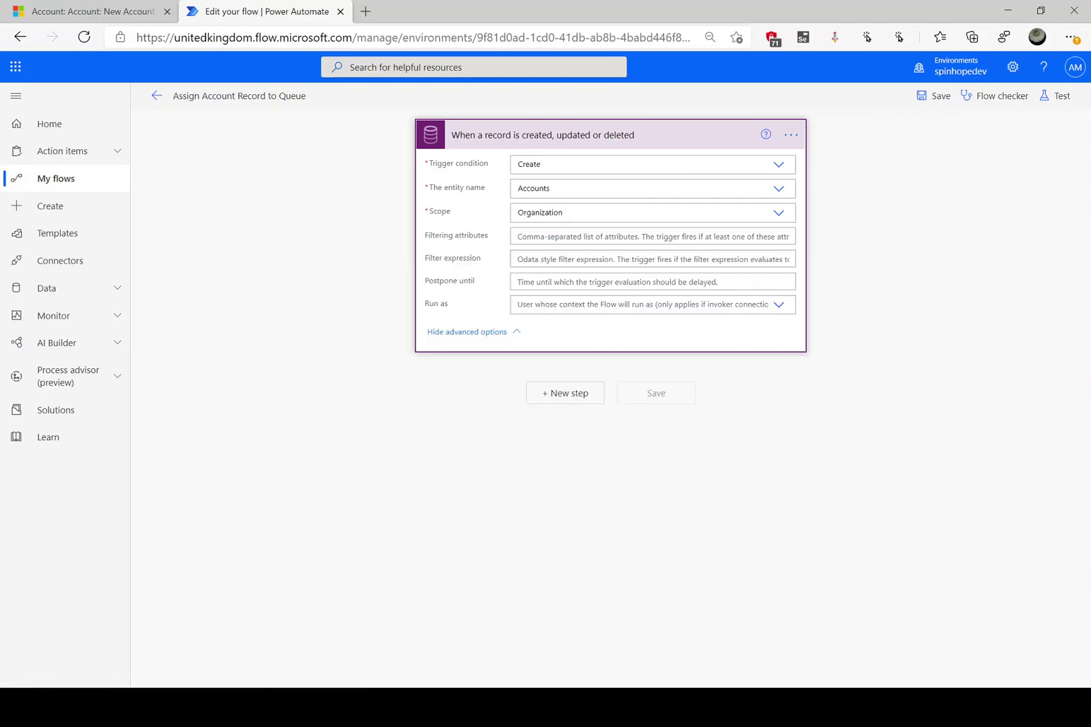
click(524, 133)
click(547, 196)
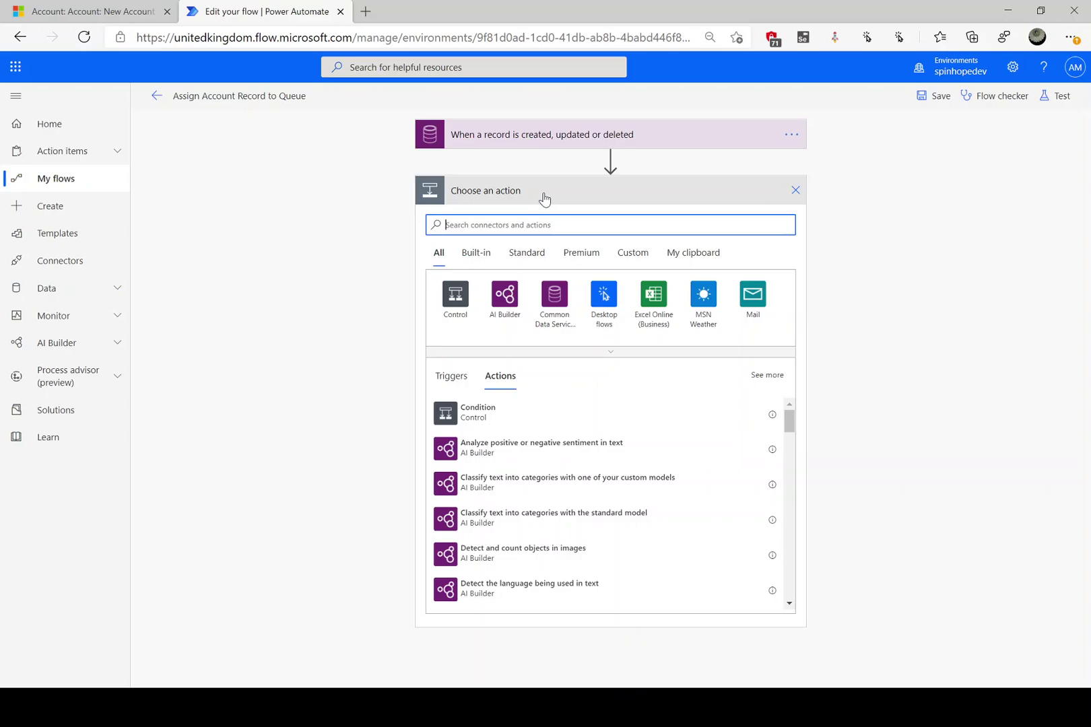
- Add an Initialize variable step titled 'Queue Id' declaring String variable QueueId
text(vari)
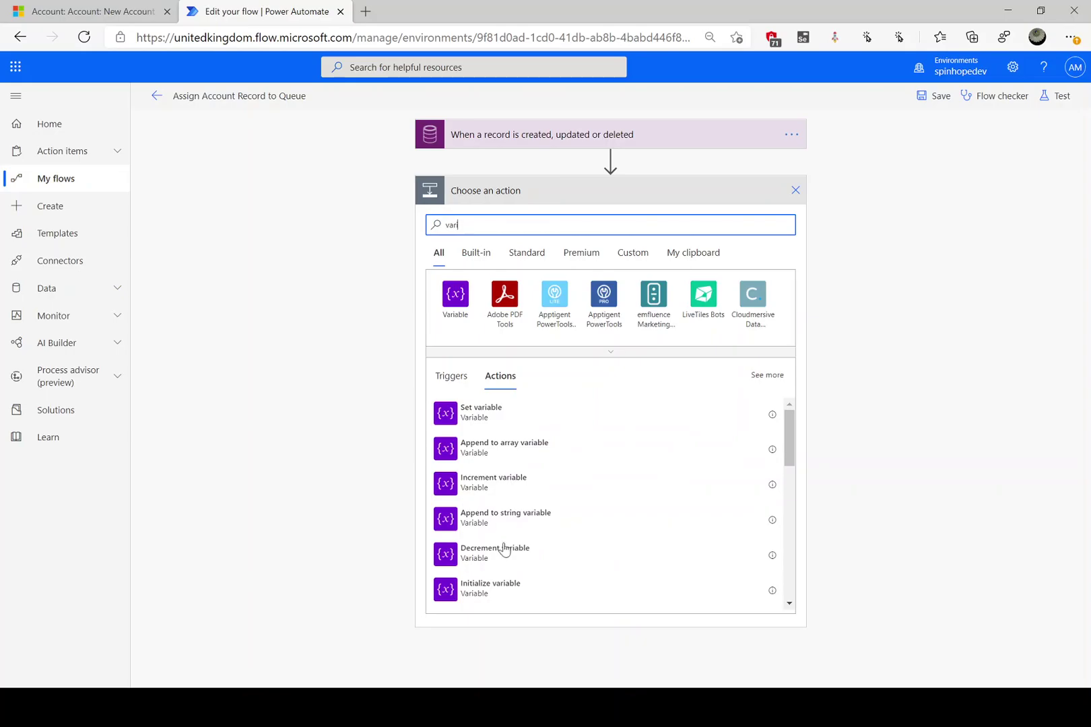
click(499, 588)
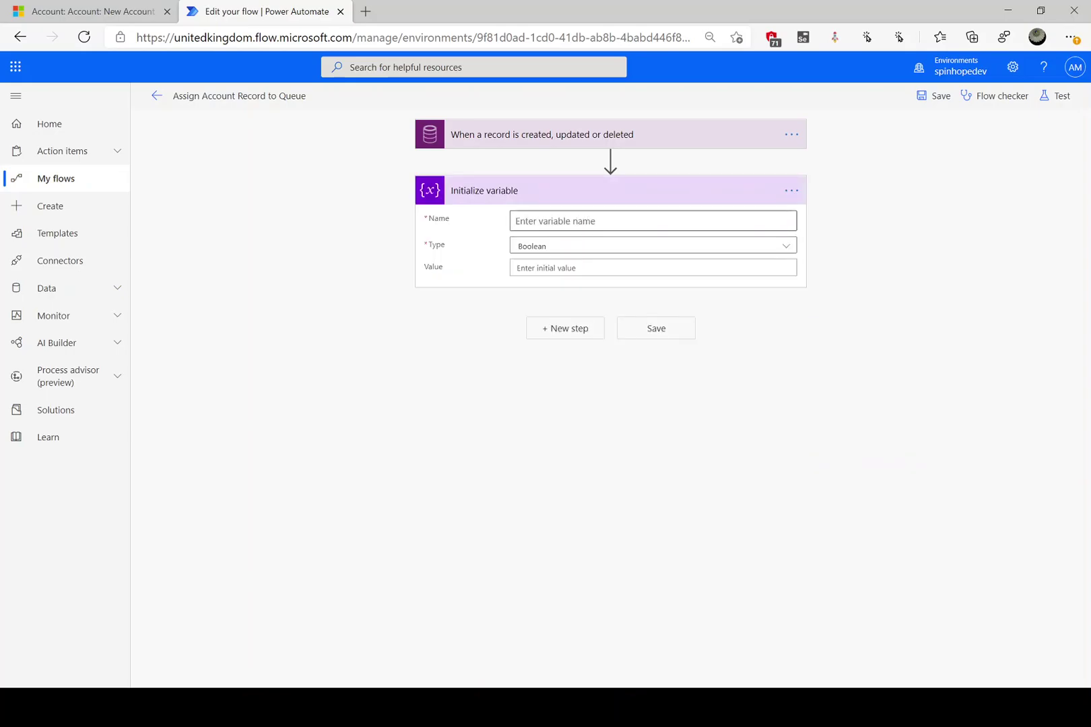
text(QueueId)
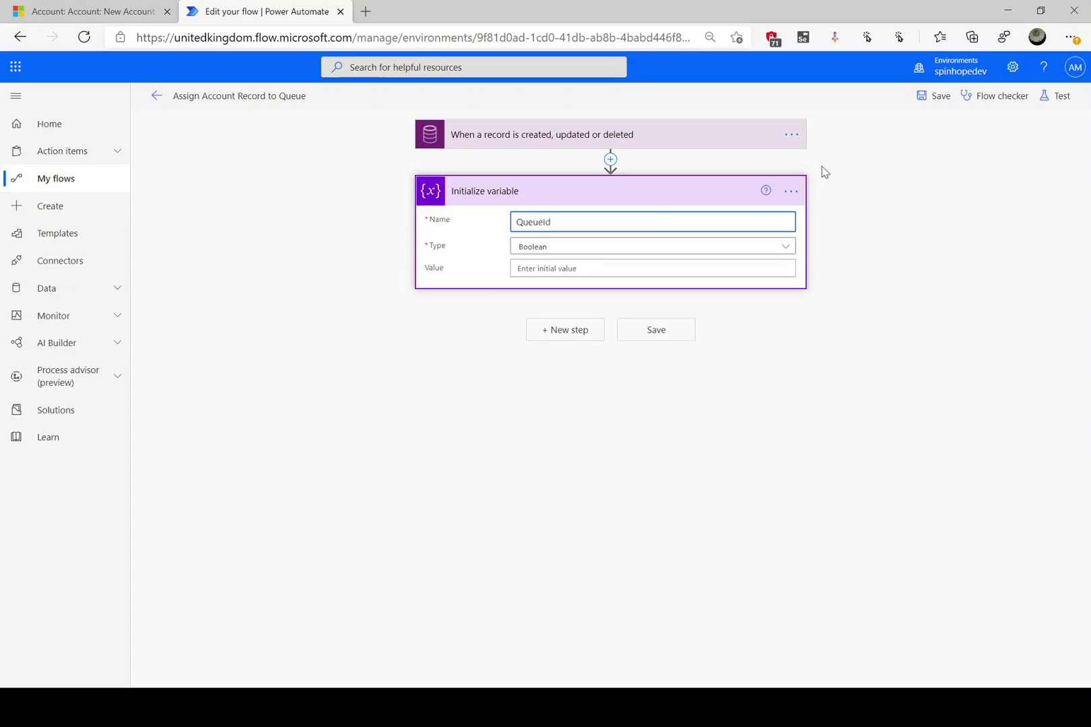
click(791, 192)
click(854, 213)
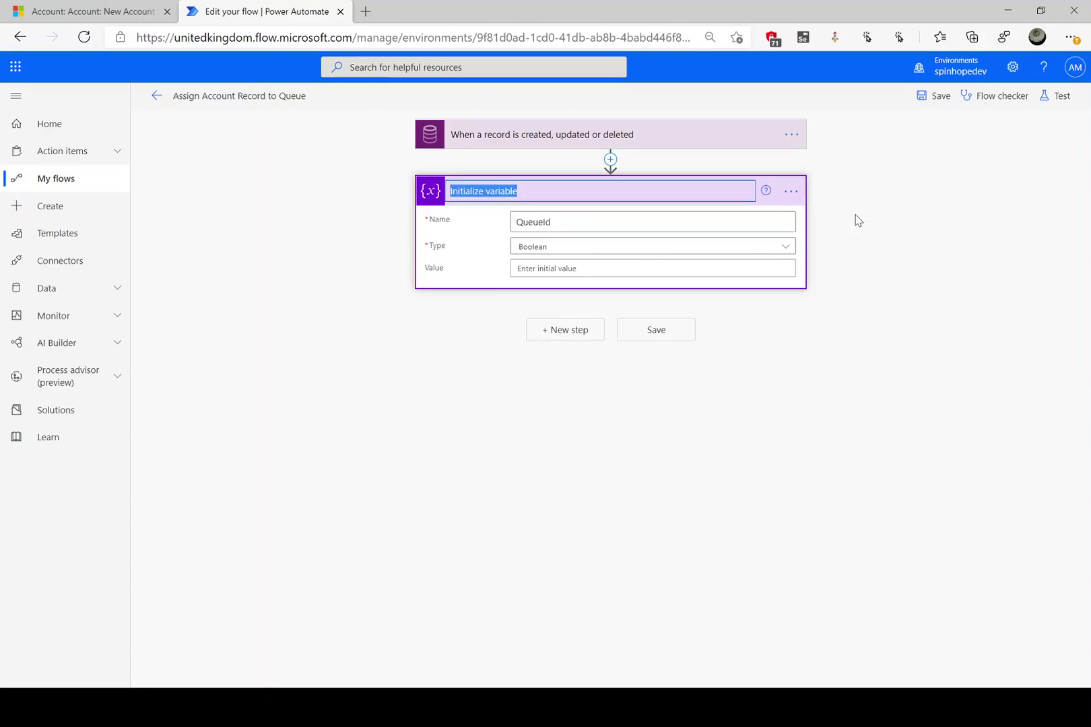
text(Queue Id)
click(484, 335)
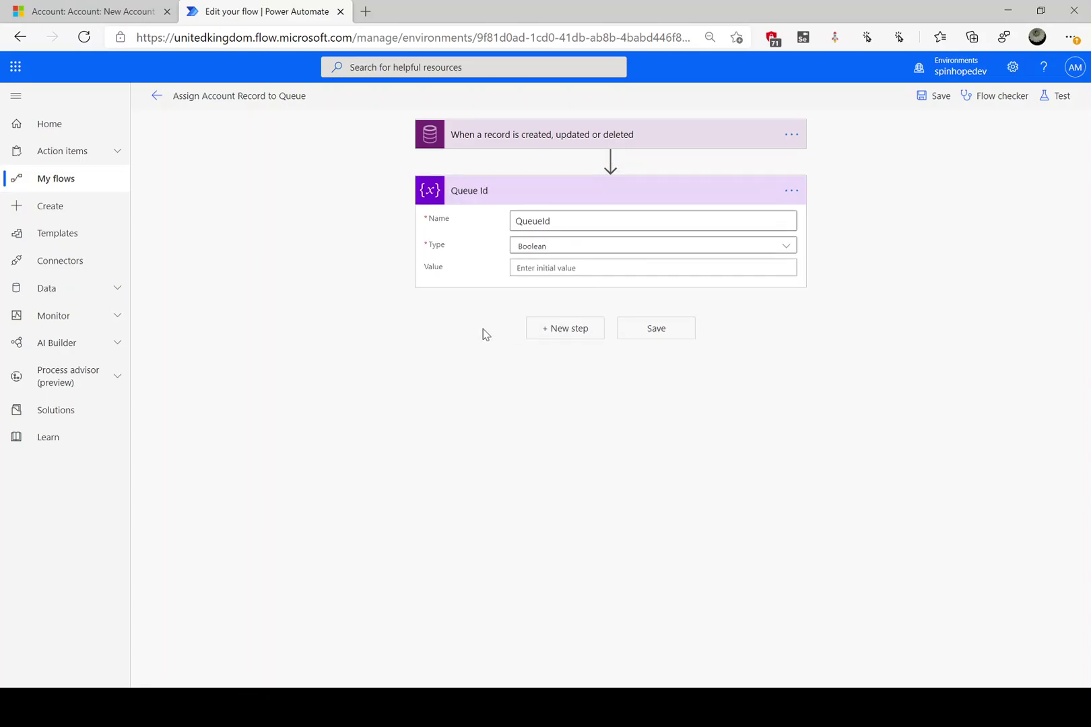
click(566, 246)
click(542, 338)
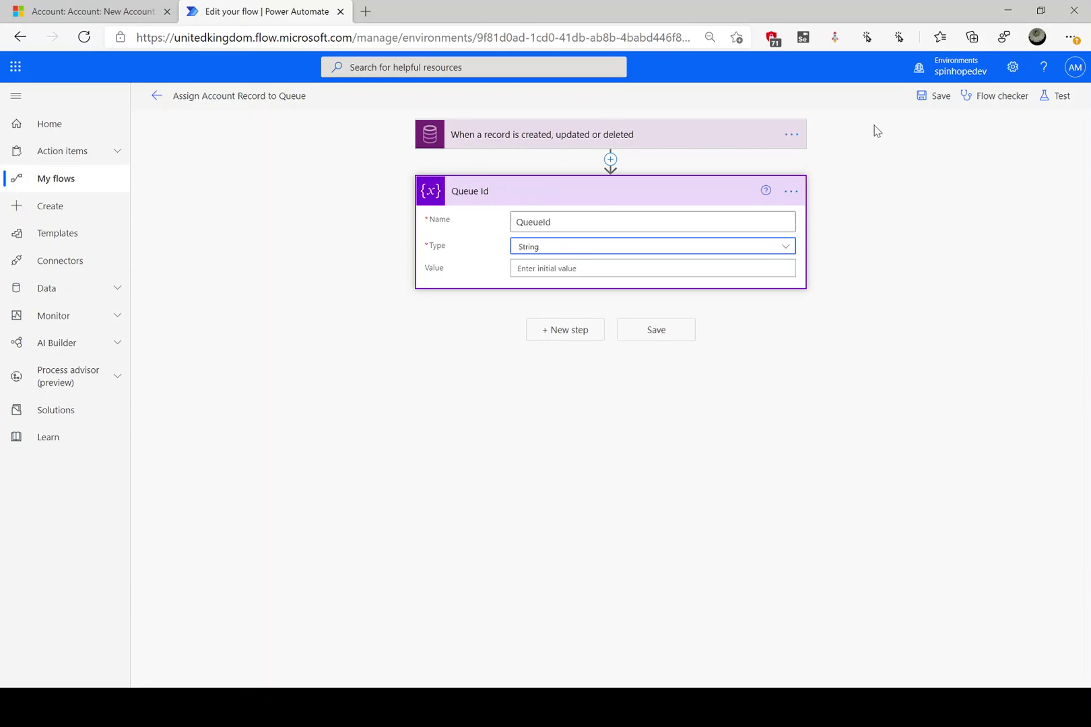
- Retitle the trigger 'When a record is created - Account' and add another step
click(791, 135)
click(855, 159)
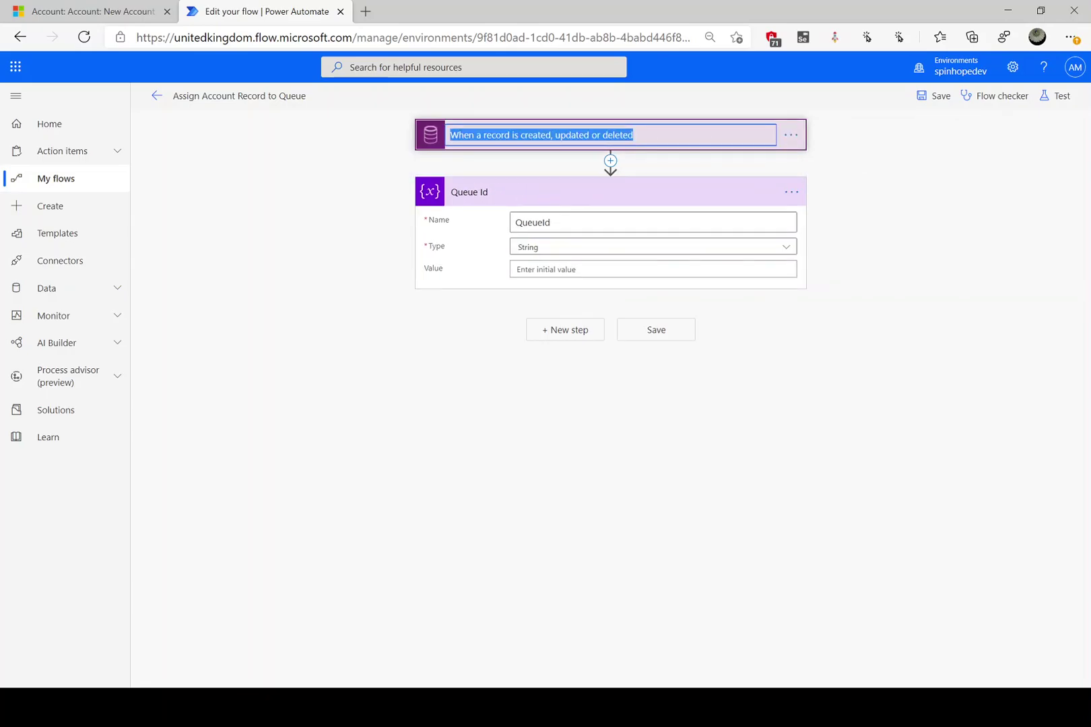
click(571, 135)
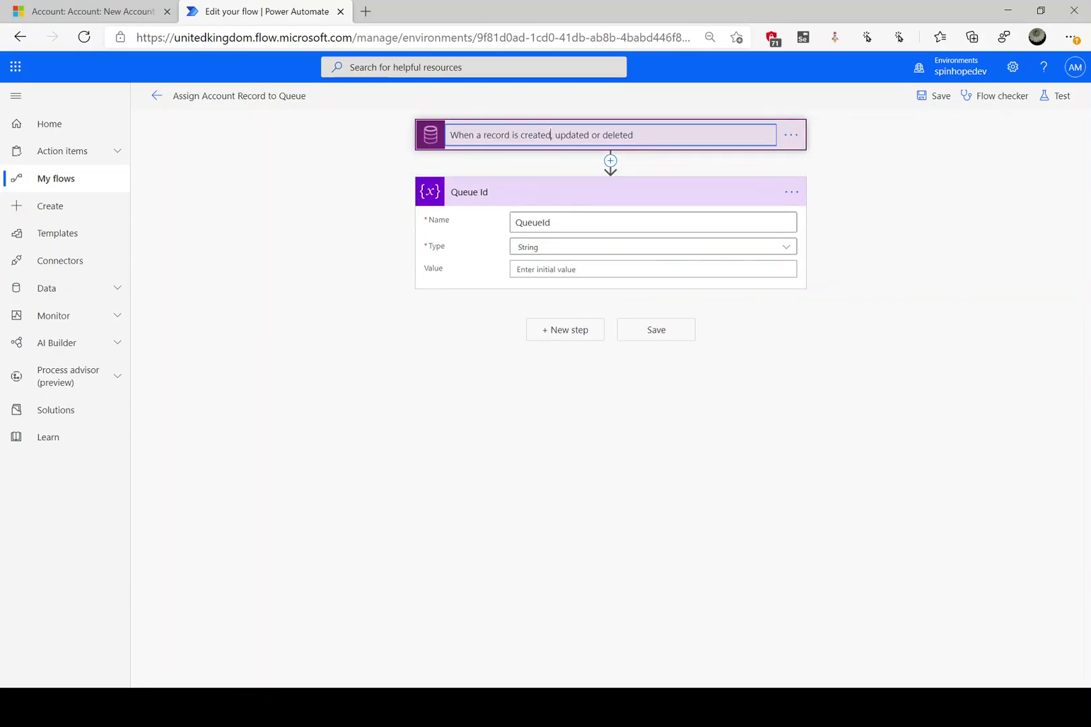
key(shift+End)
key(BackSpace)
text(- Accou)
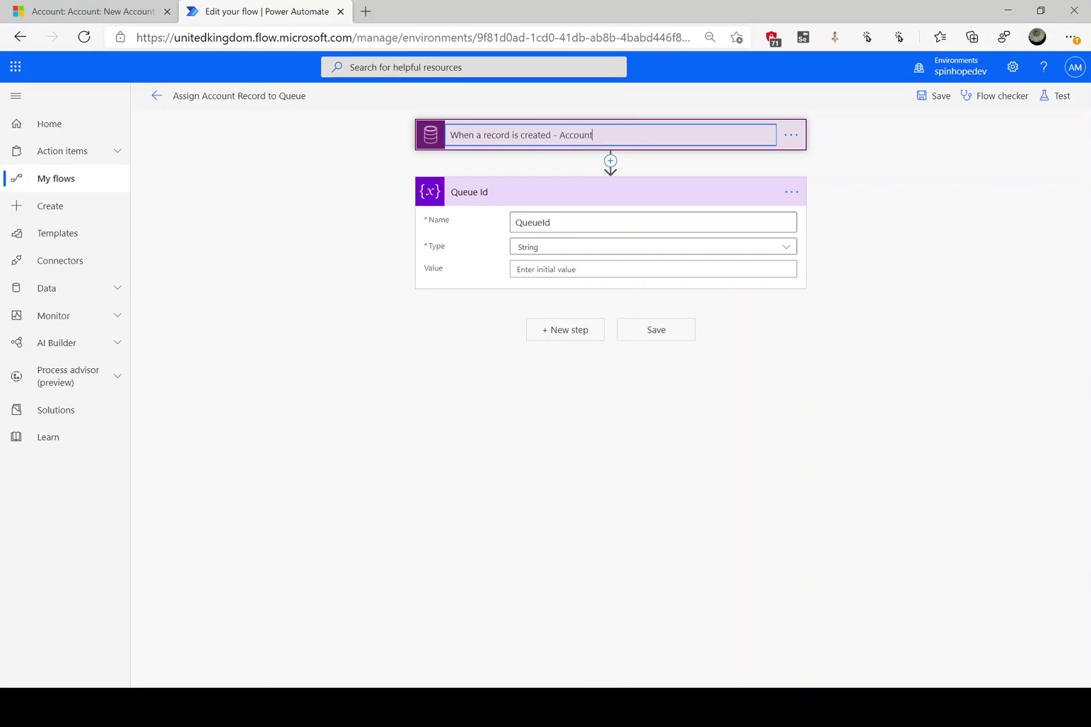
click(369, 301)
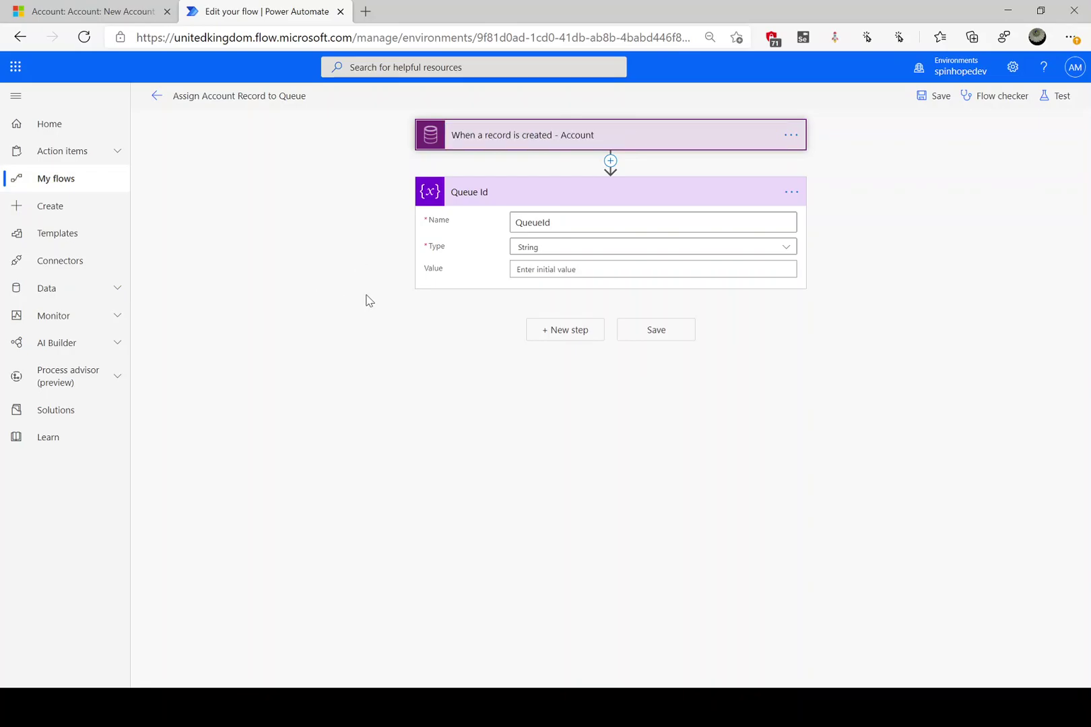
click(557, 333)
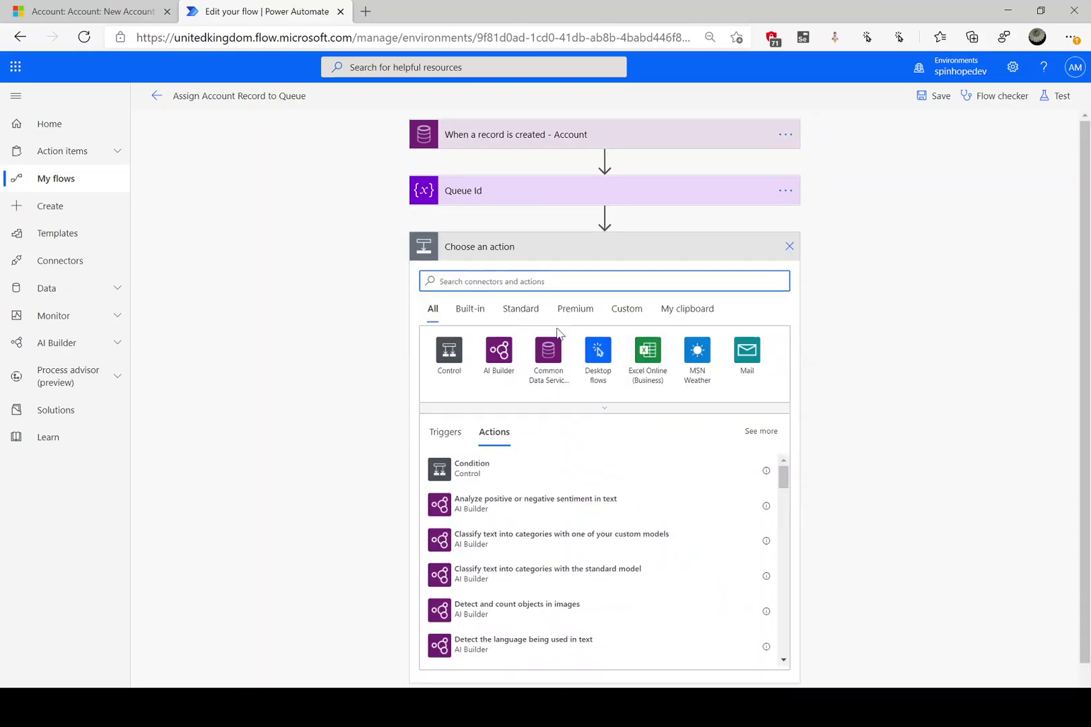
- Add a List records step on Queues with filter query name eq 'Request'
click(551, 367)
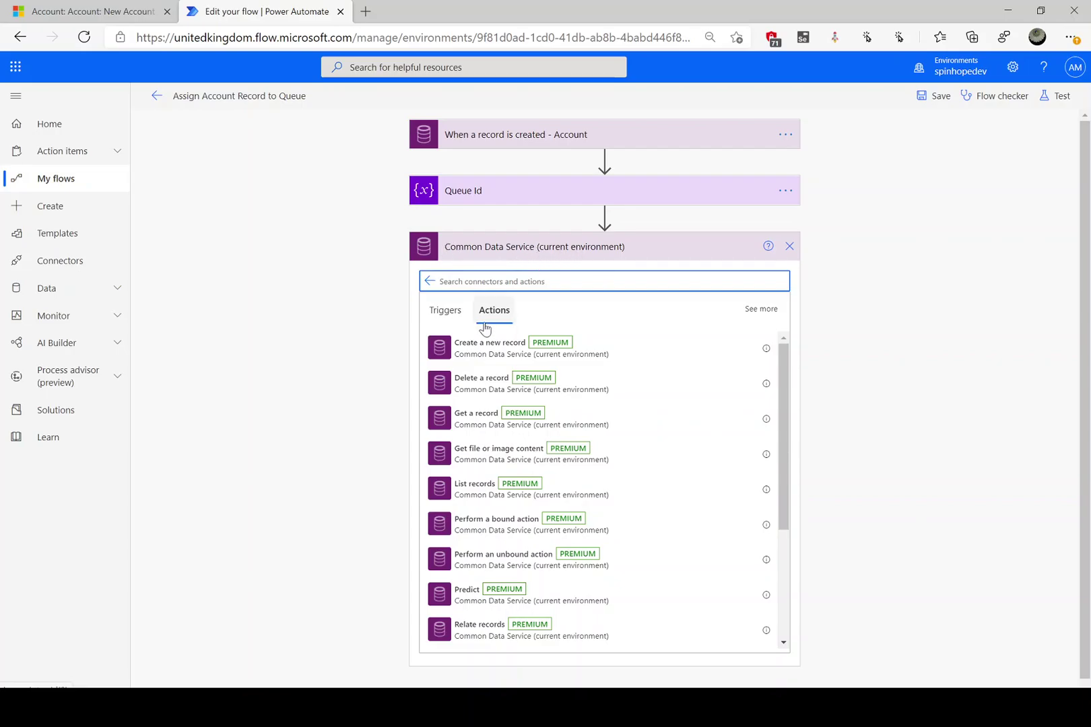
text(list record)
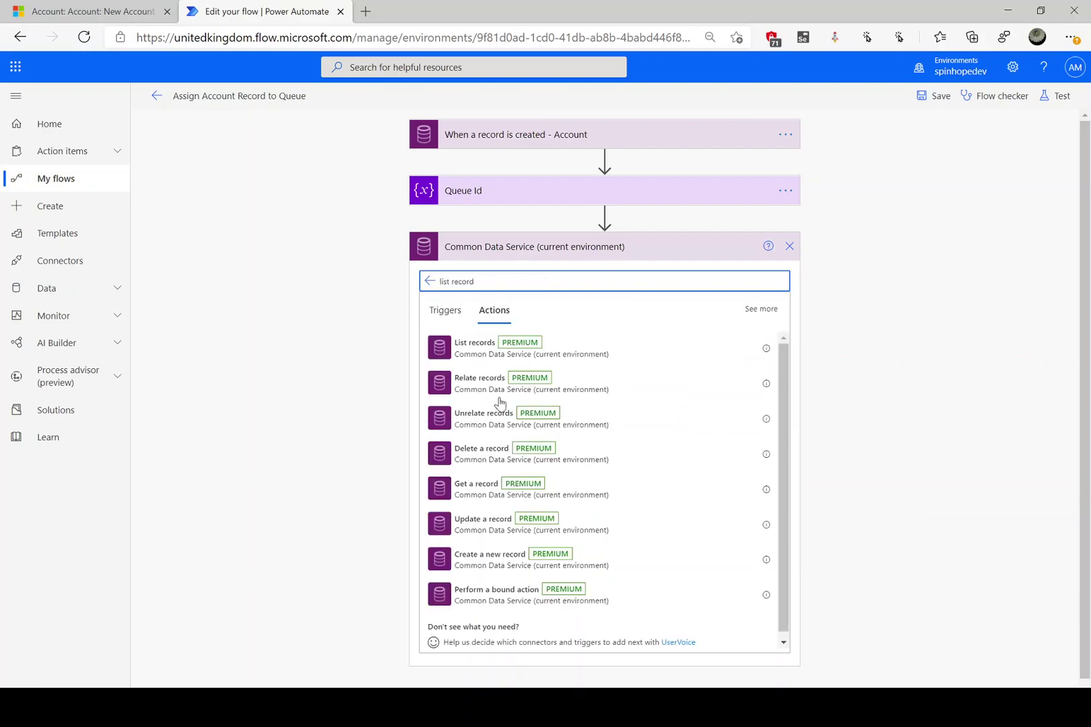
click(475, 345)
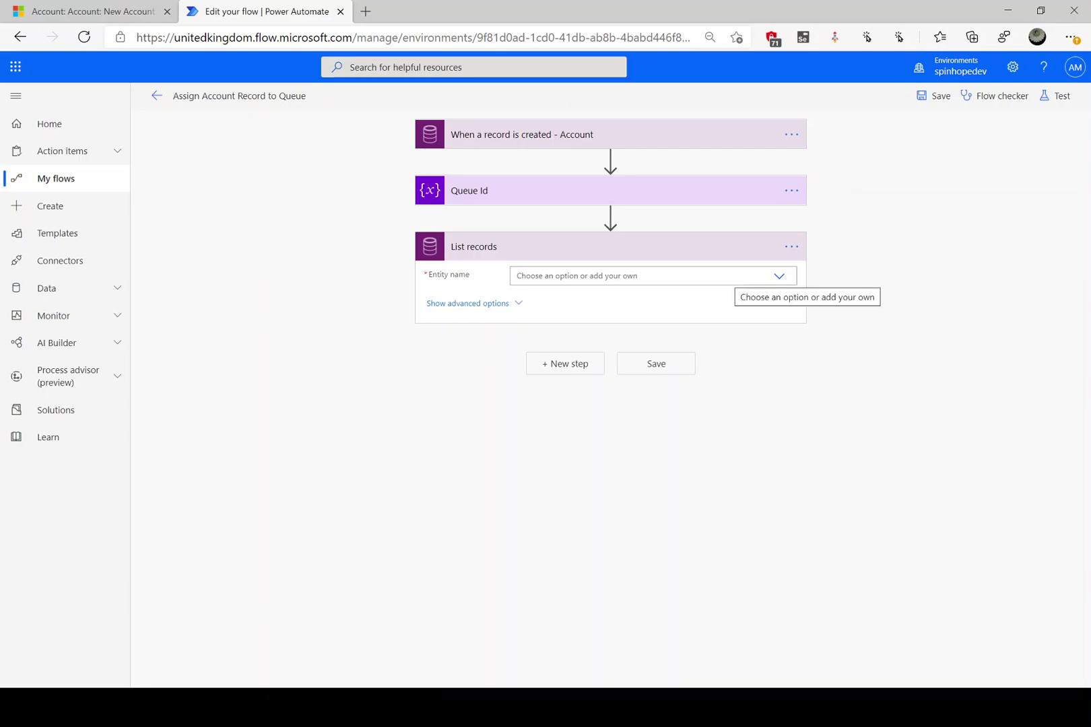
click(734, 276)
text(Queues)
click(592, 297)
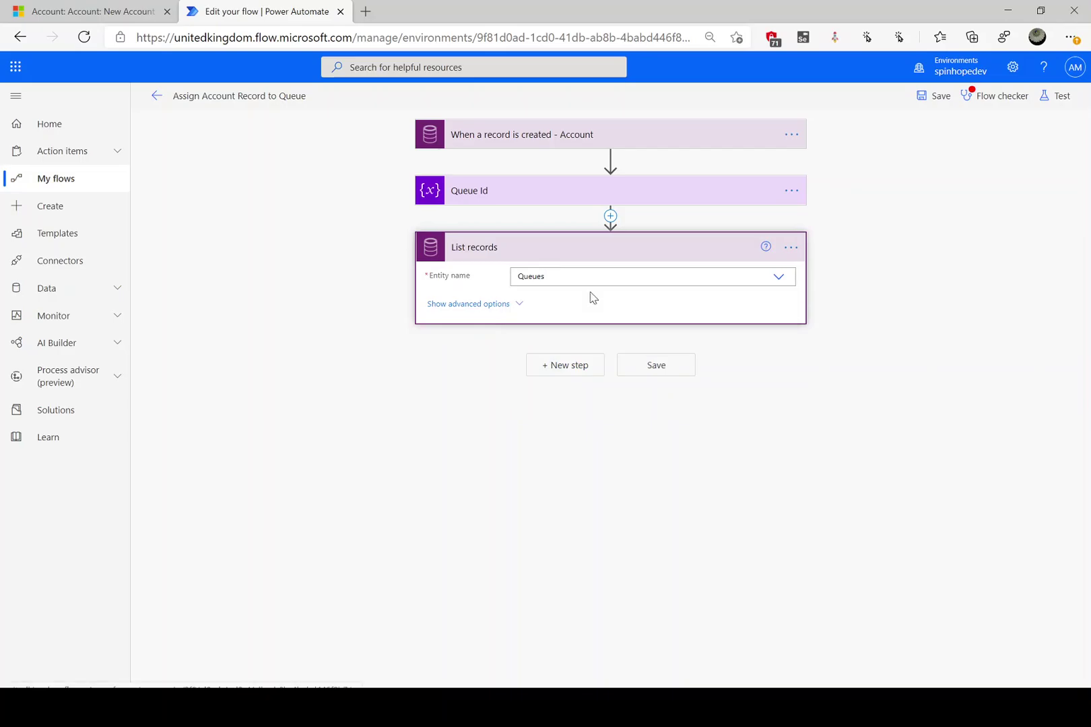
click(502, 305)
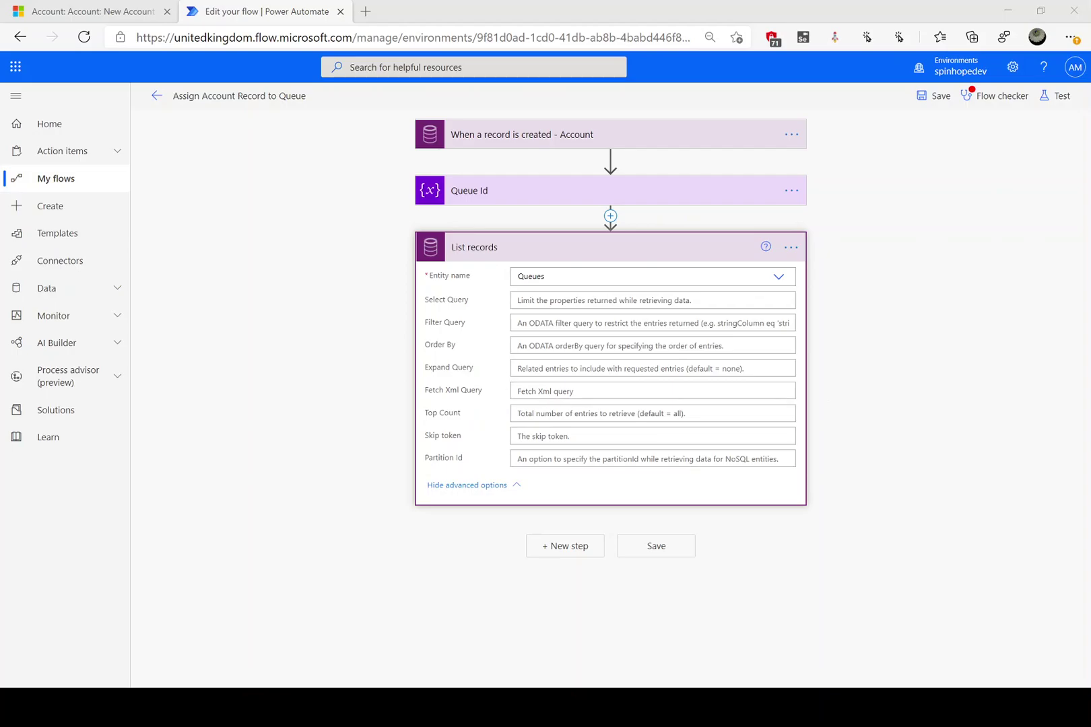
click(532, 324)
text(name eq 'Request)
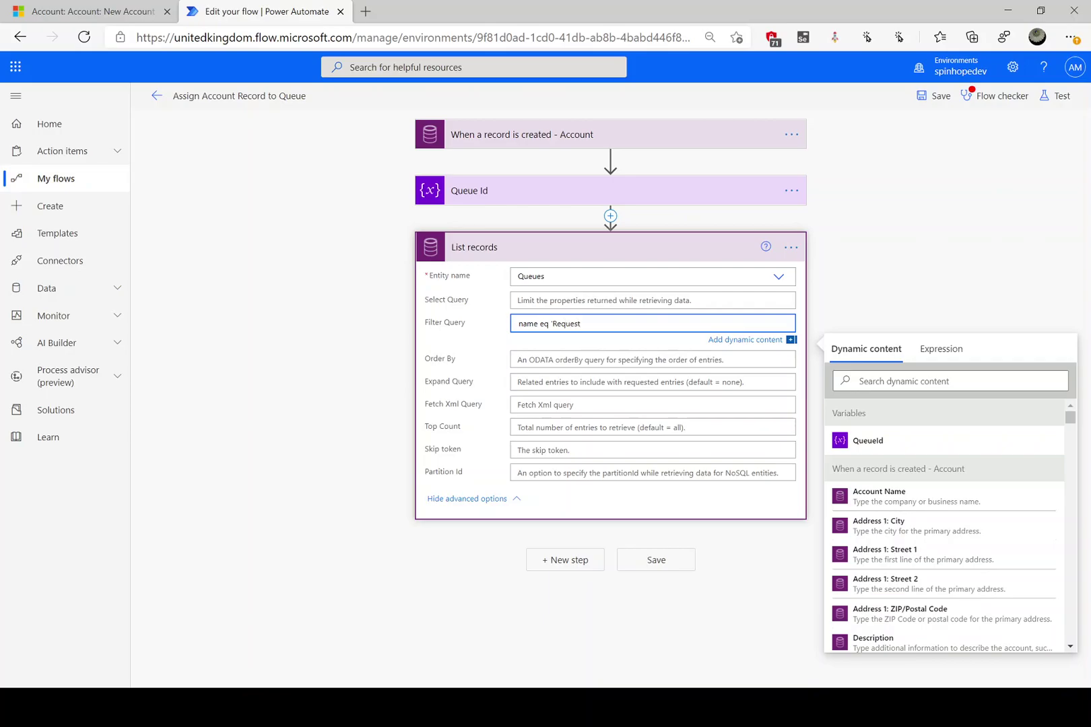
click(565, 560)
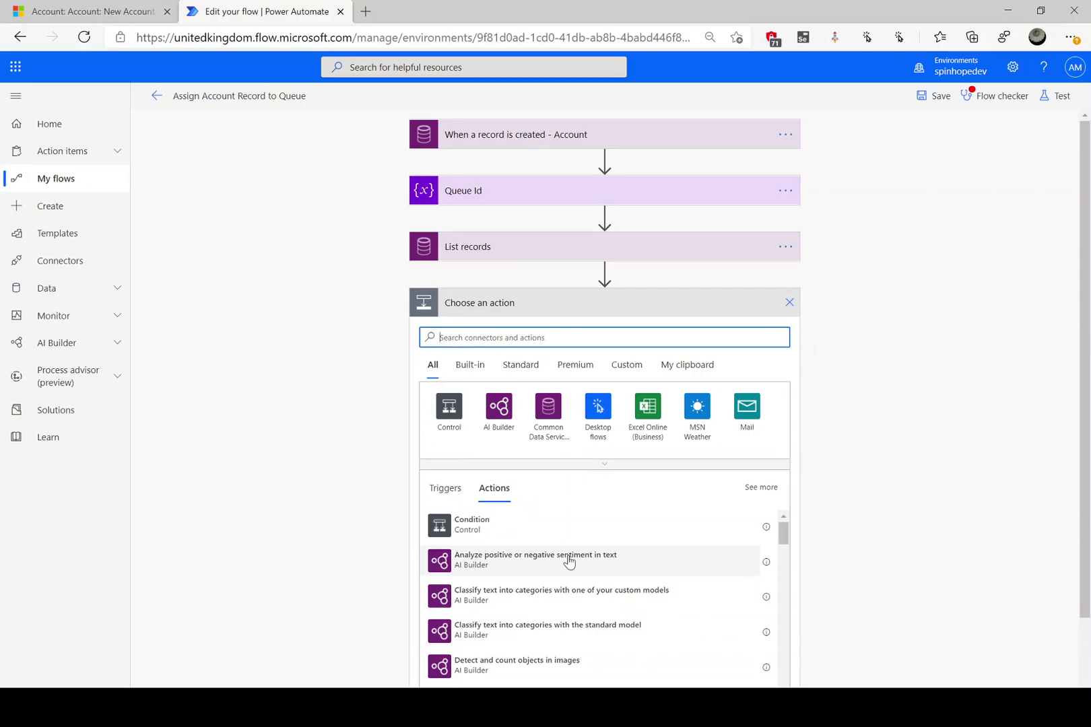
- Add a Set variable step assigning each queue's unique identifier to QueueId
text(set)
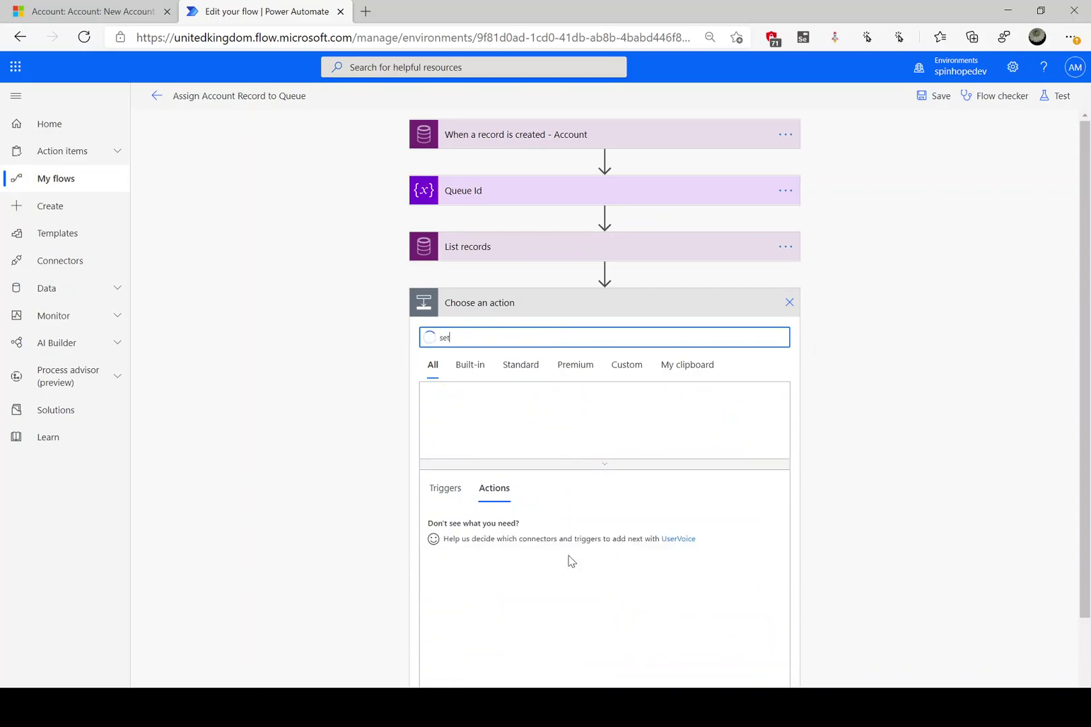
text( va)
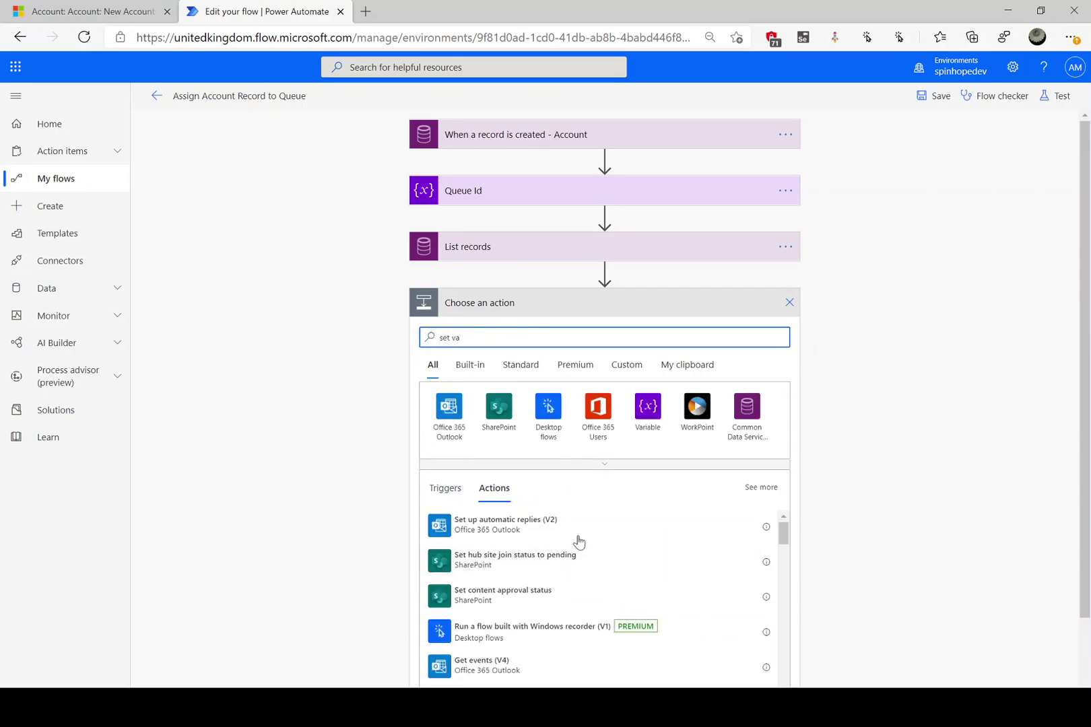
click(647, 407)
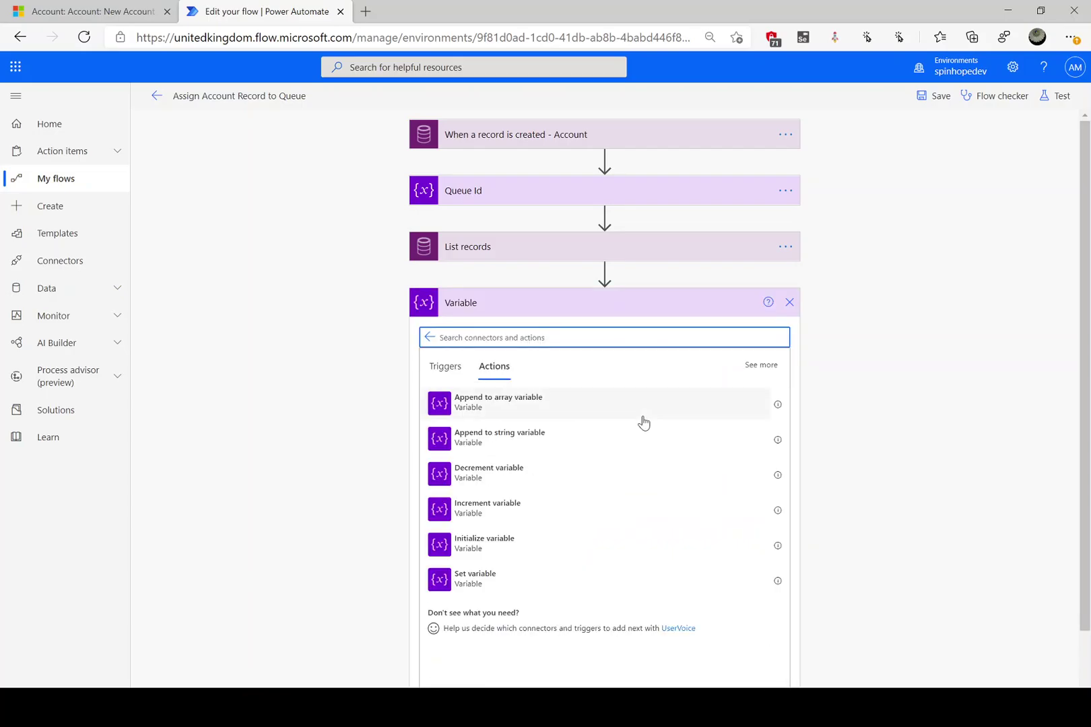
click(474, 579)
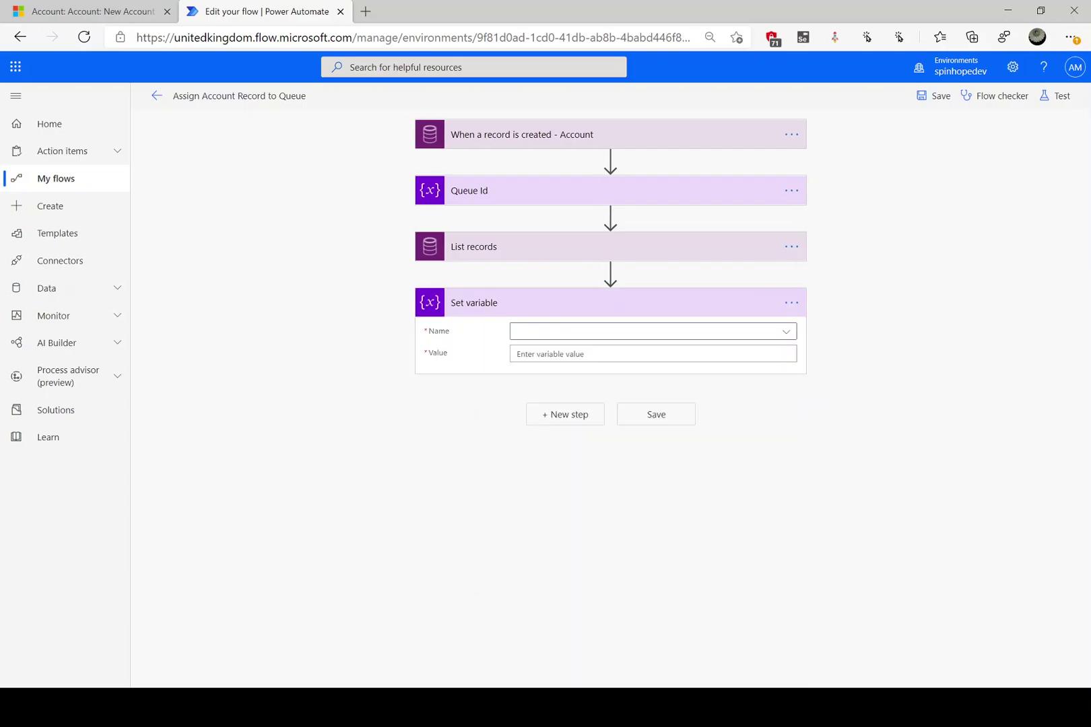
click(600, 334)
click(559, 377)
click(606, 355)
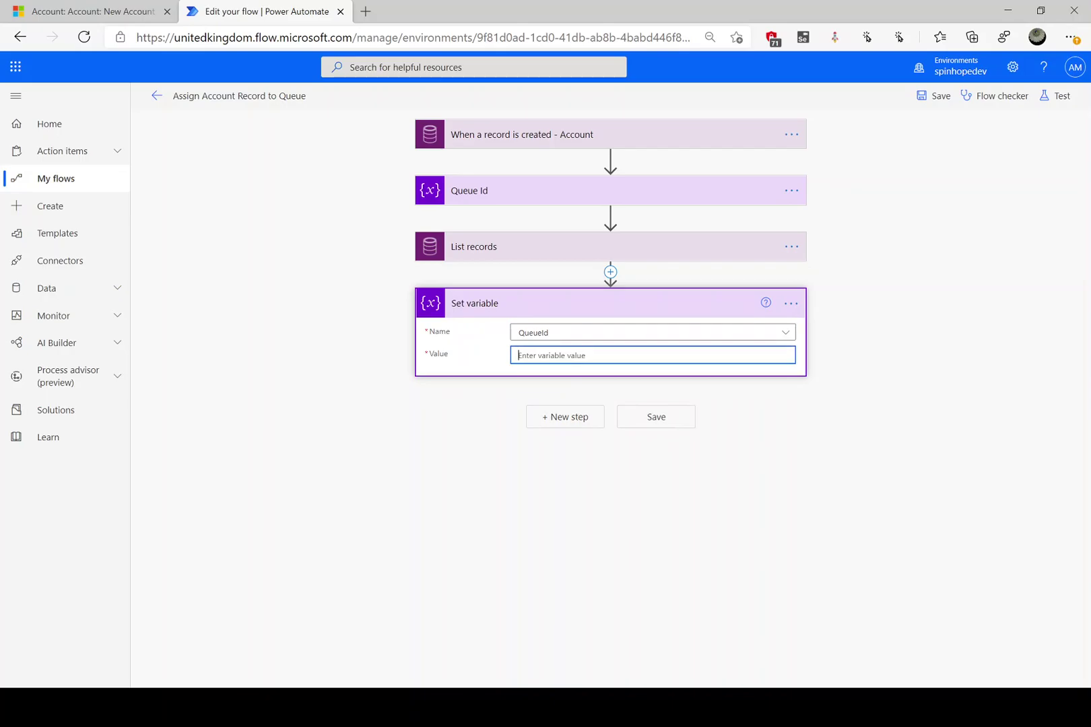
click(943, 413)
text(queue)
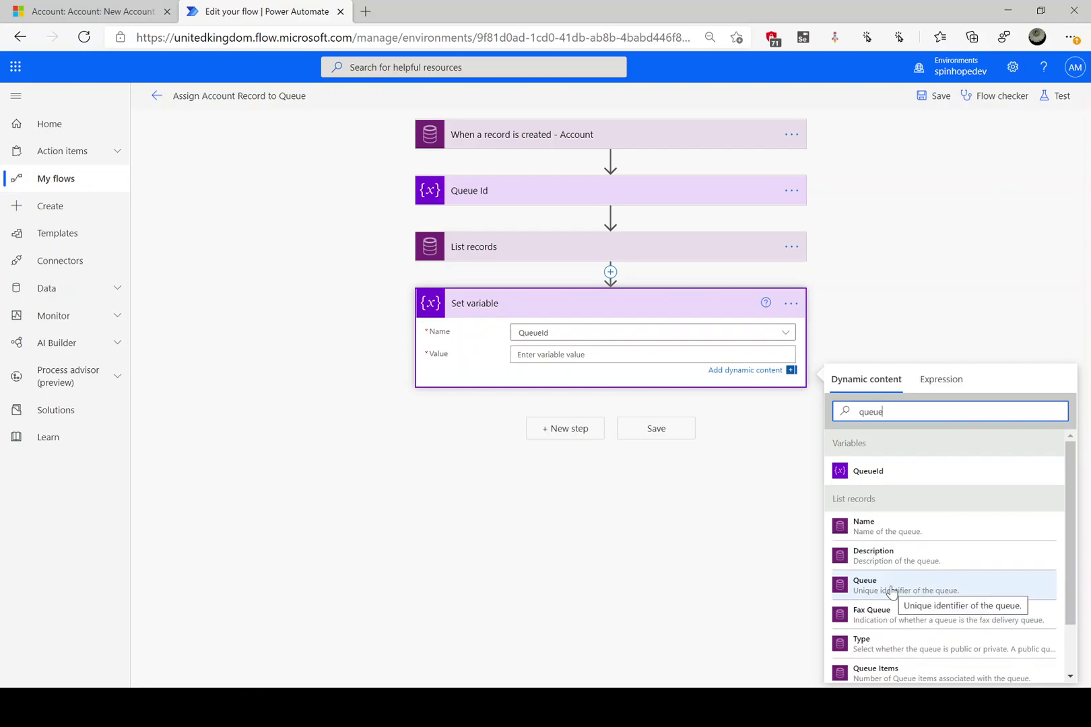
click(859, 593)
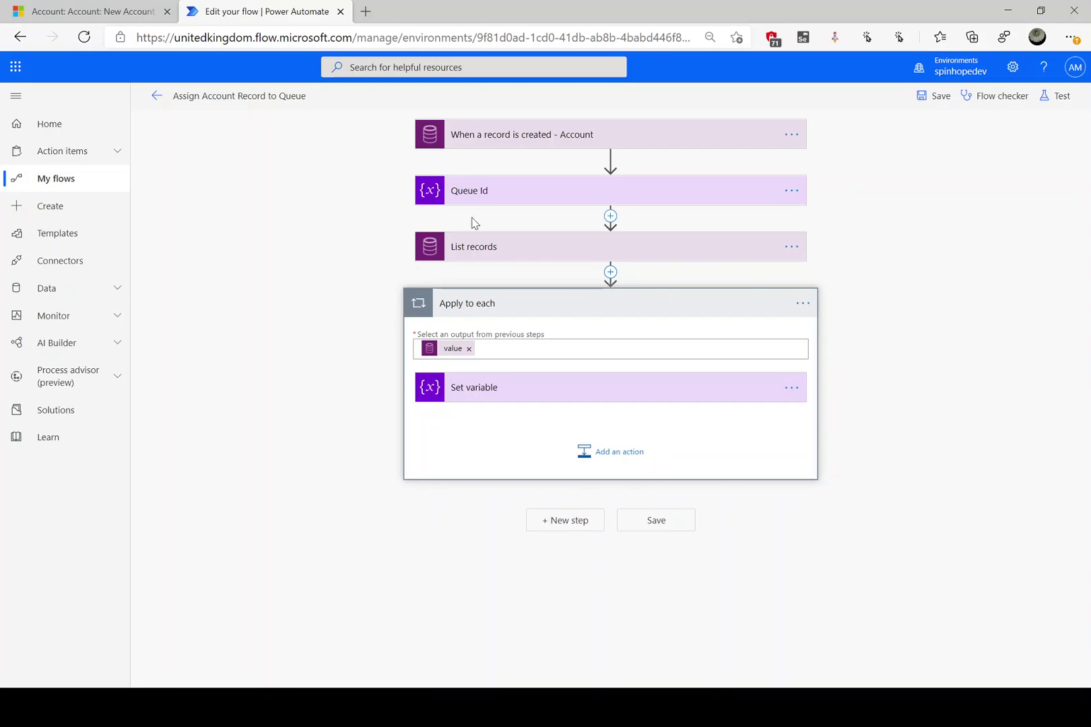
- Retitle the List records step 'List records Queue Request' and collapse the steps
click(480, 254)
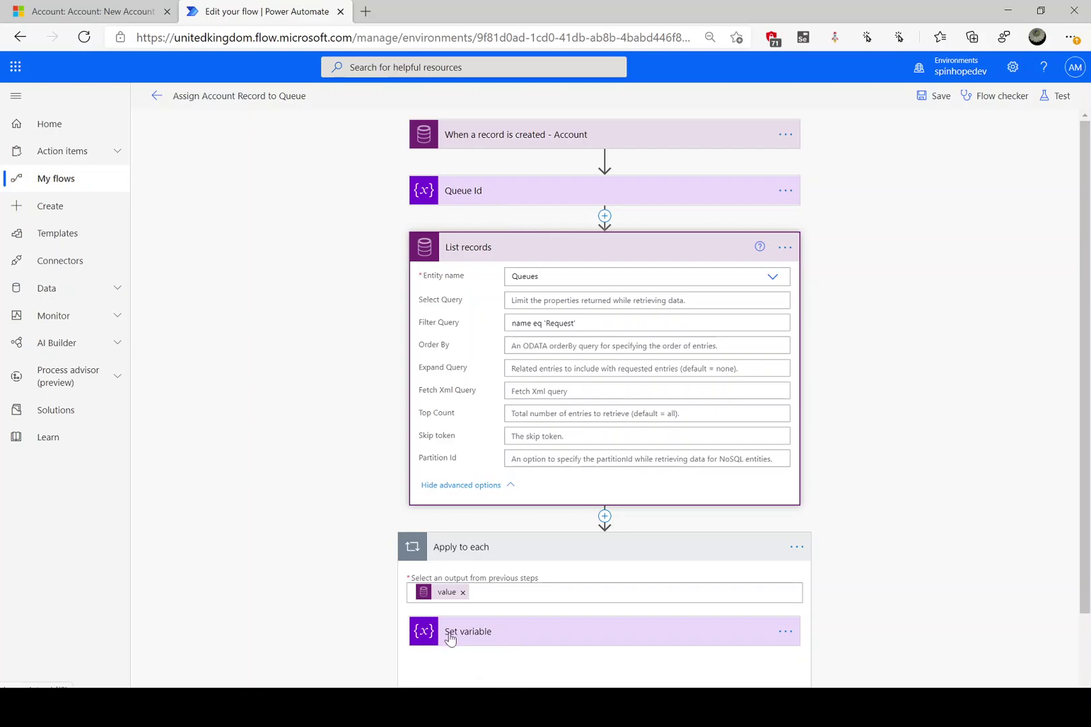
click(785, 249)
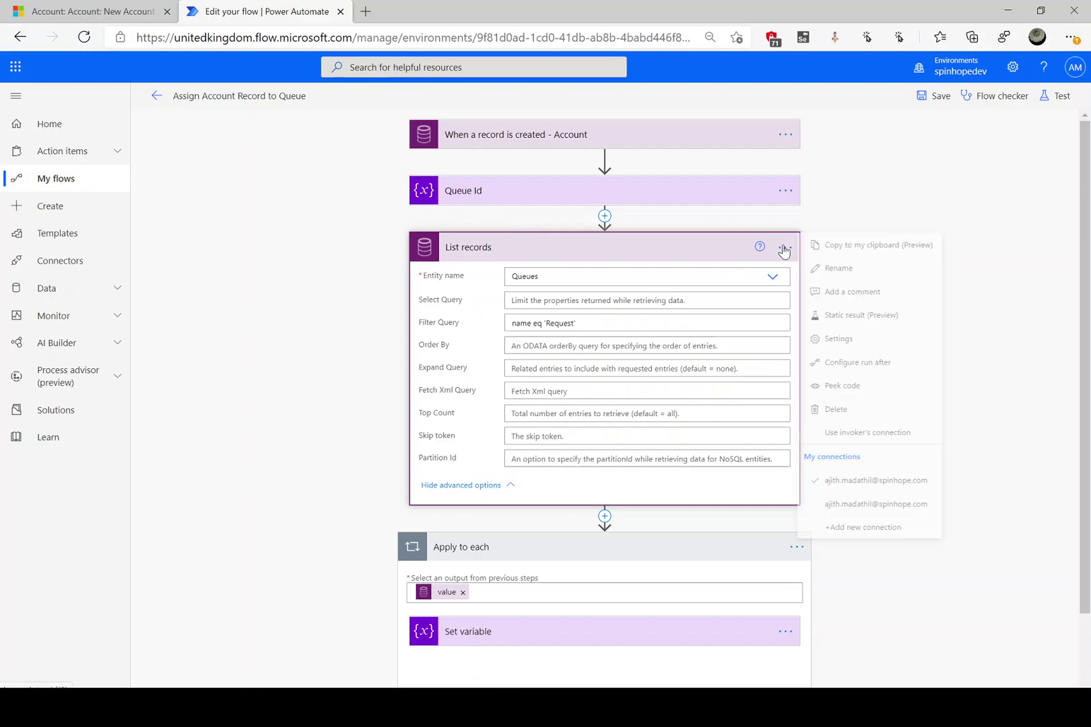
click(858, 268)
key(End)
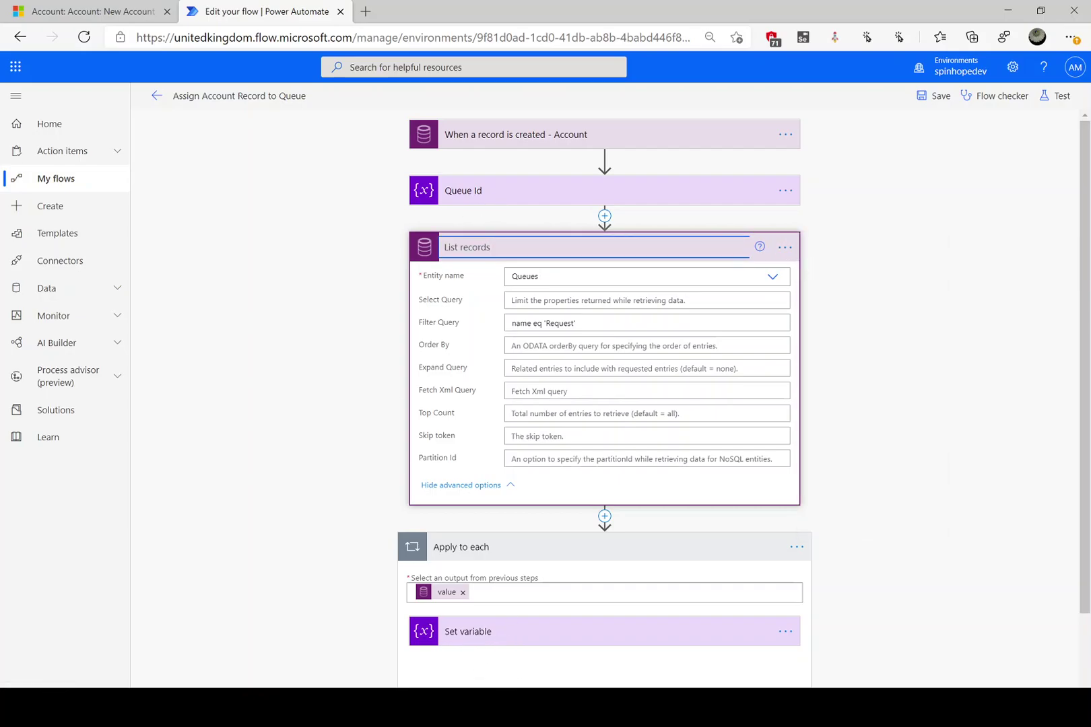
text(Filtere)
text(Queue)
text( -)
text(Request)
click(369, 305)
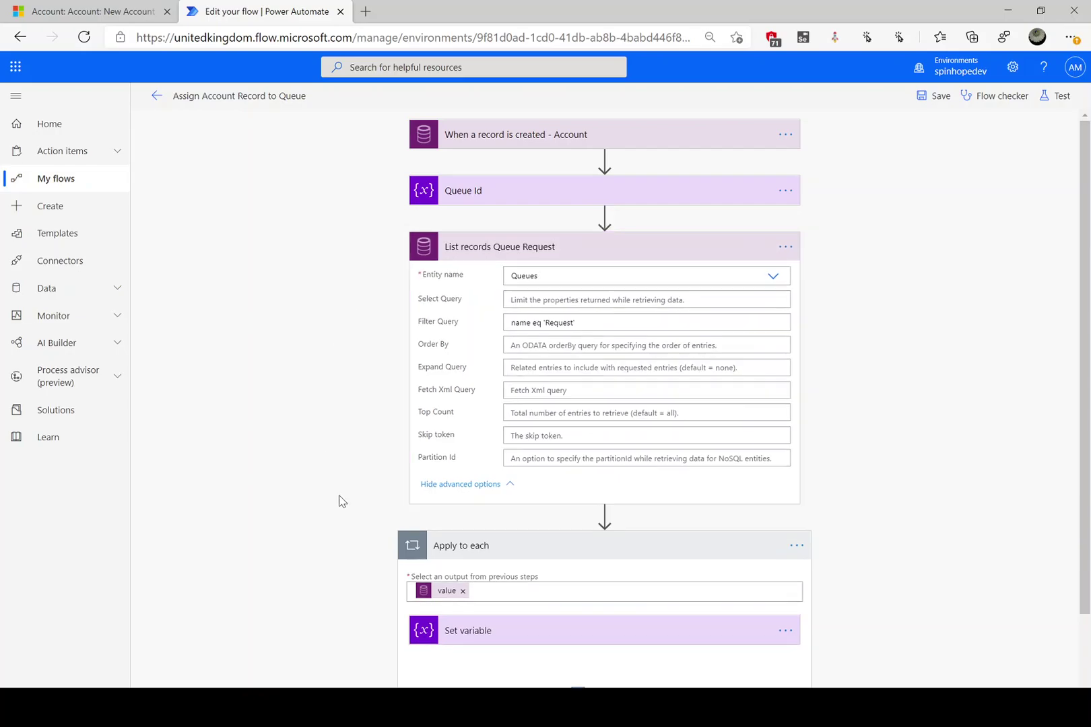
click(514, 547)
click(532, 255)
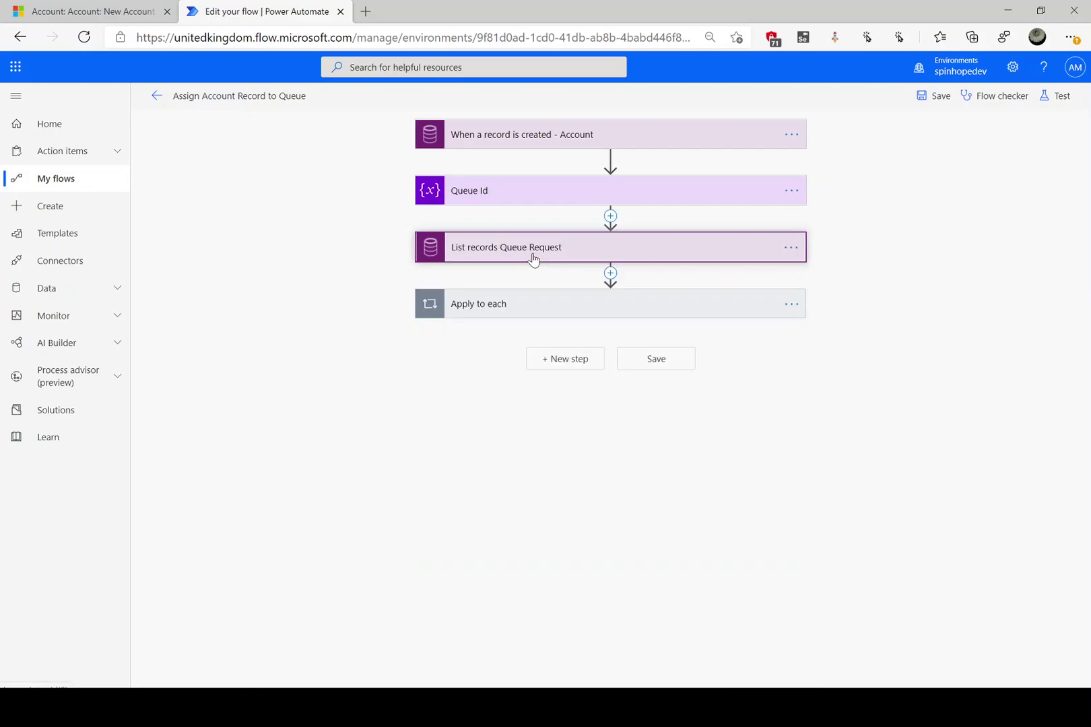
- Add a Common Data Service 'Create a new record' action after the Apply to each loop
click(556, 363)
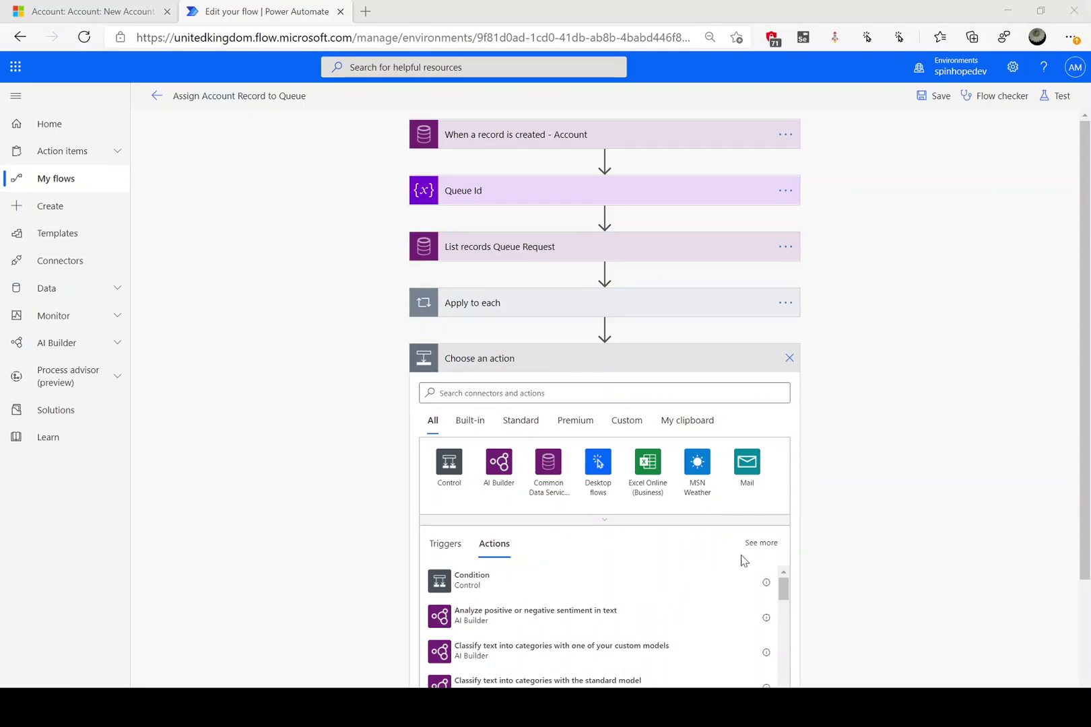
click(547, 477)
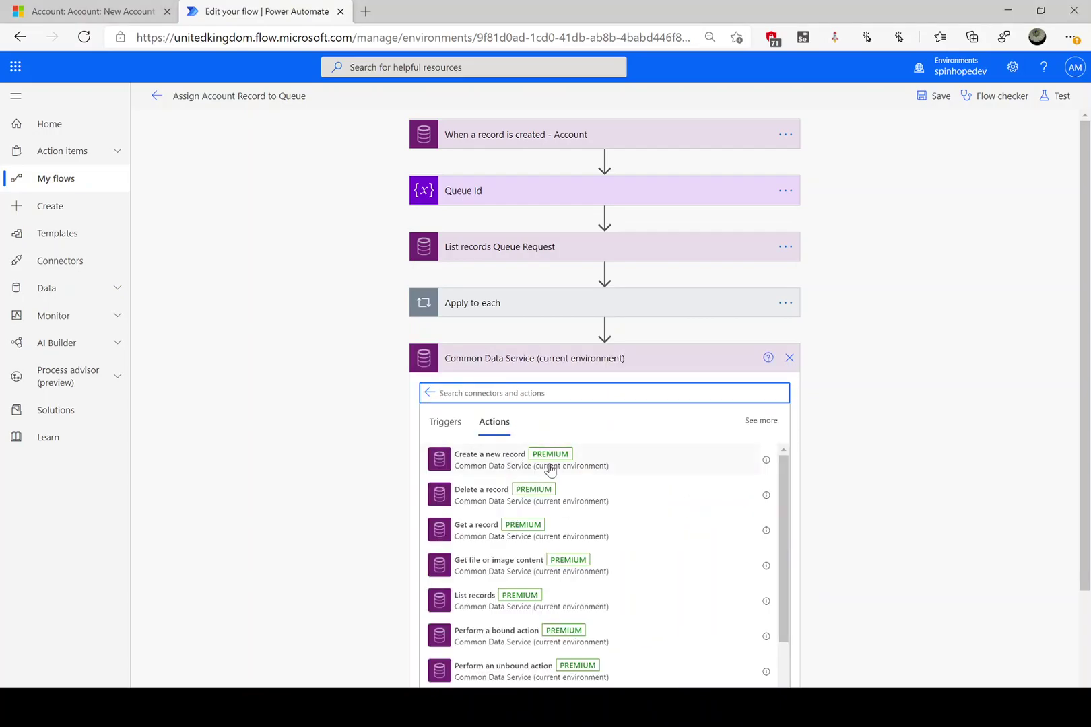
click(492, 462)
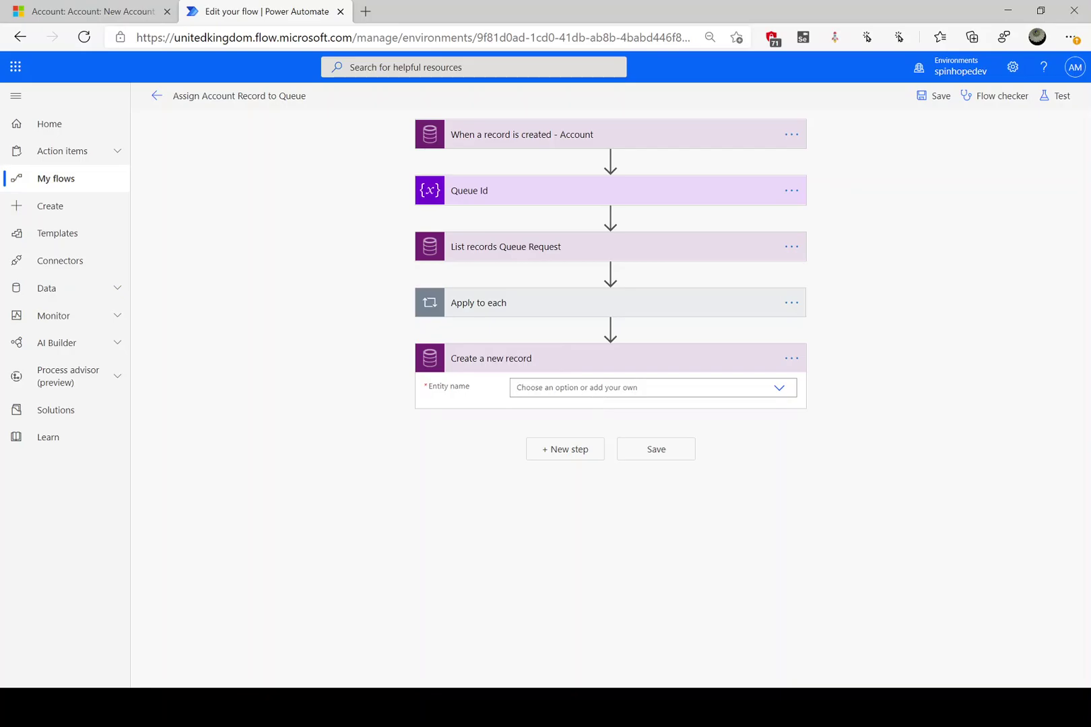
- Retitle the new record step 'Create Queue Item - Account - Queue - Request'
click(791, 360)
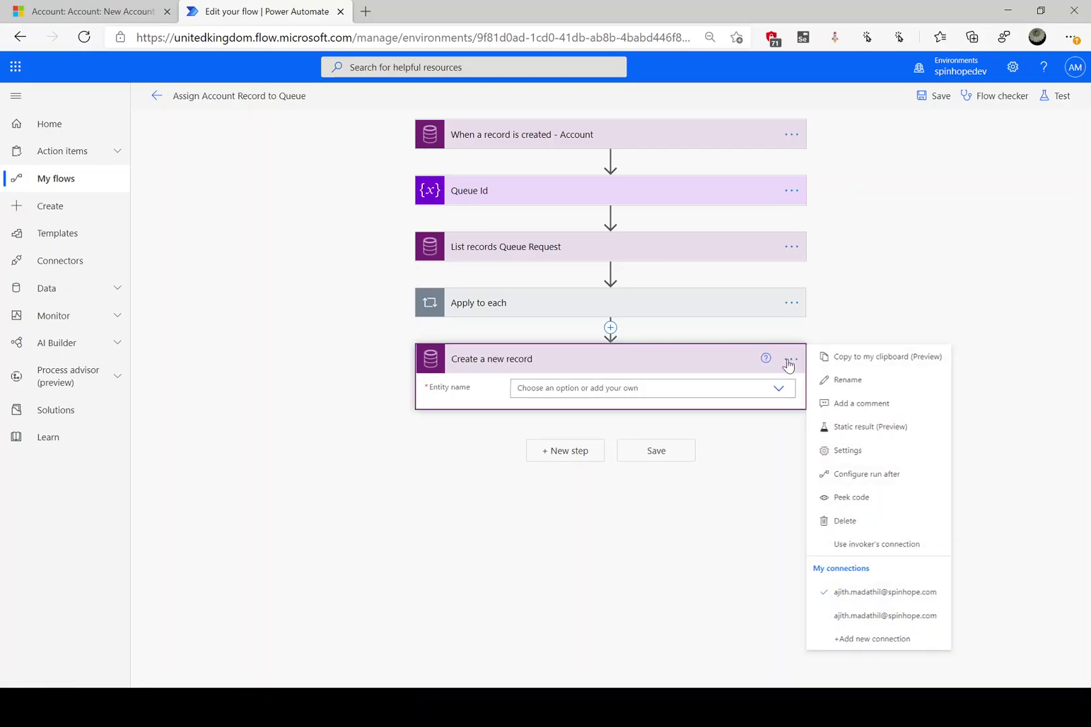
click(847, 379)
key(End)
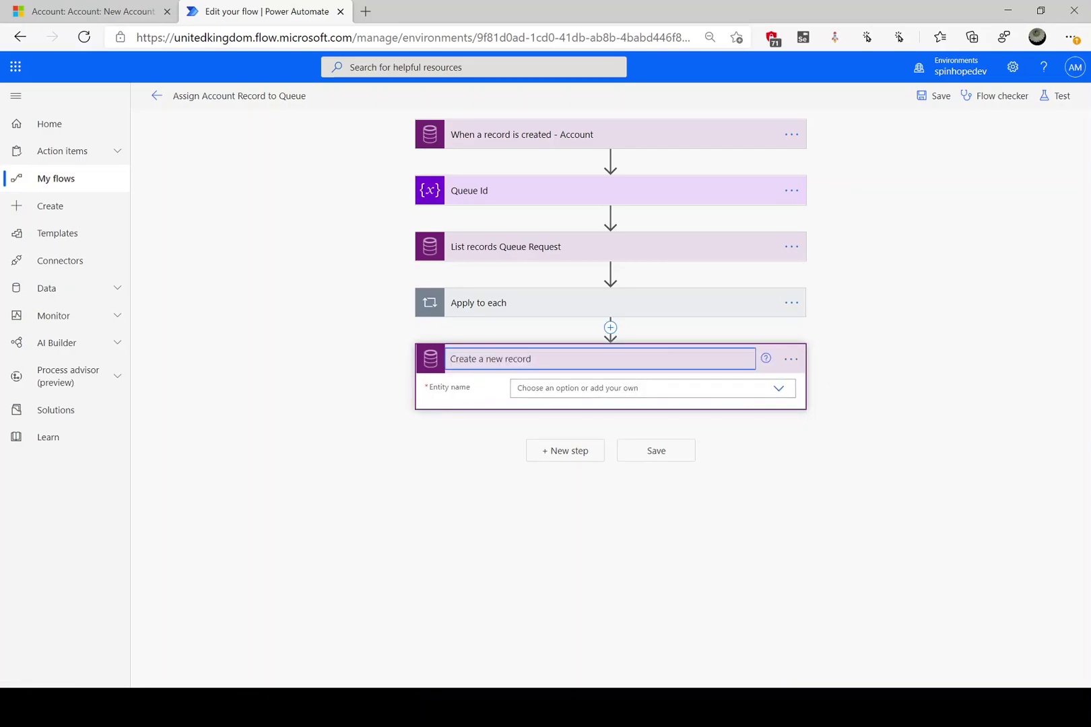
key(BackSpace)
key(BackSpace)
key(BackSpace)
key(BackSpace)
key(BackSpace)
key(BackSpace)
key(BackSpace)
key(BackSpace)
key(BackSpace)
key(BackSpace)
key(BackSpace)
key(BackSpace)
key(BackSpace)
key(BackSpace)
key(BackSpace)
key(BackSpace)
key(BackSpace)
key(BackSpace)
text(Crate)
text(eate Q)
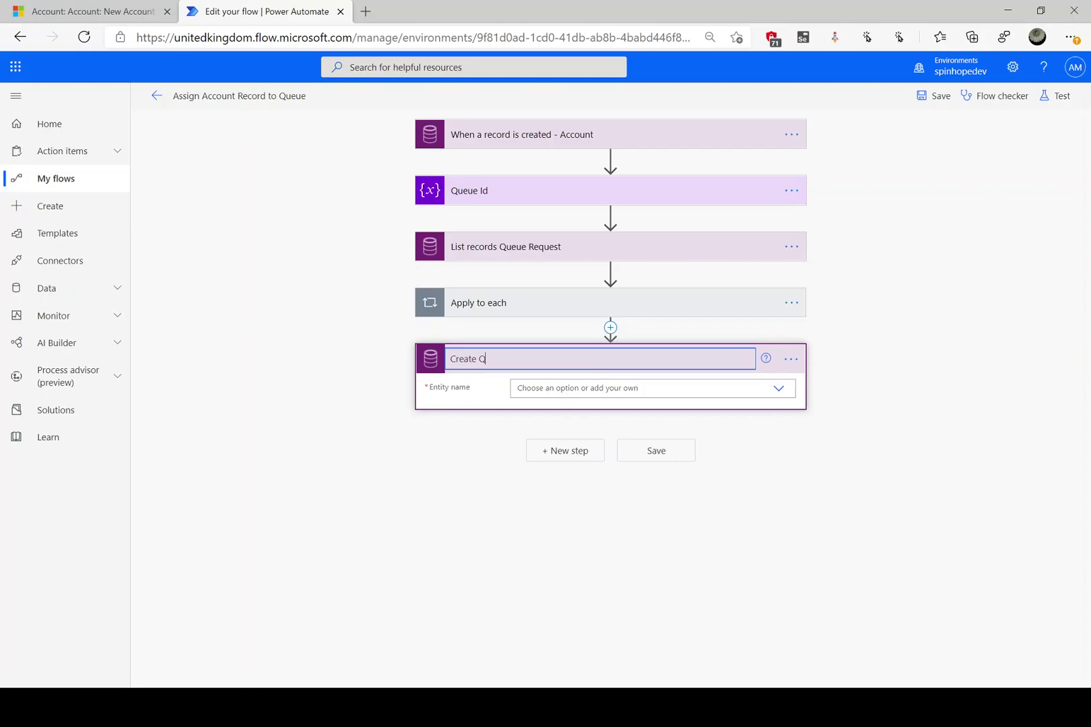
text(ueue Item - A)
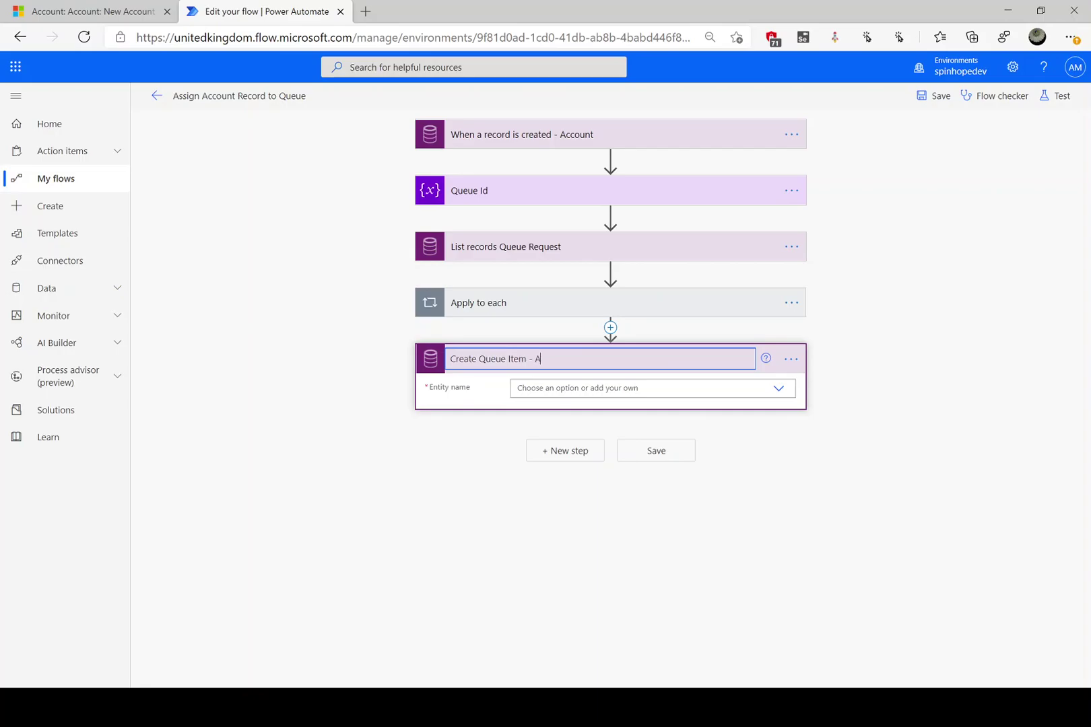
text(ccount - Queue)
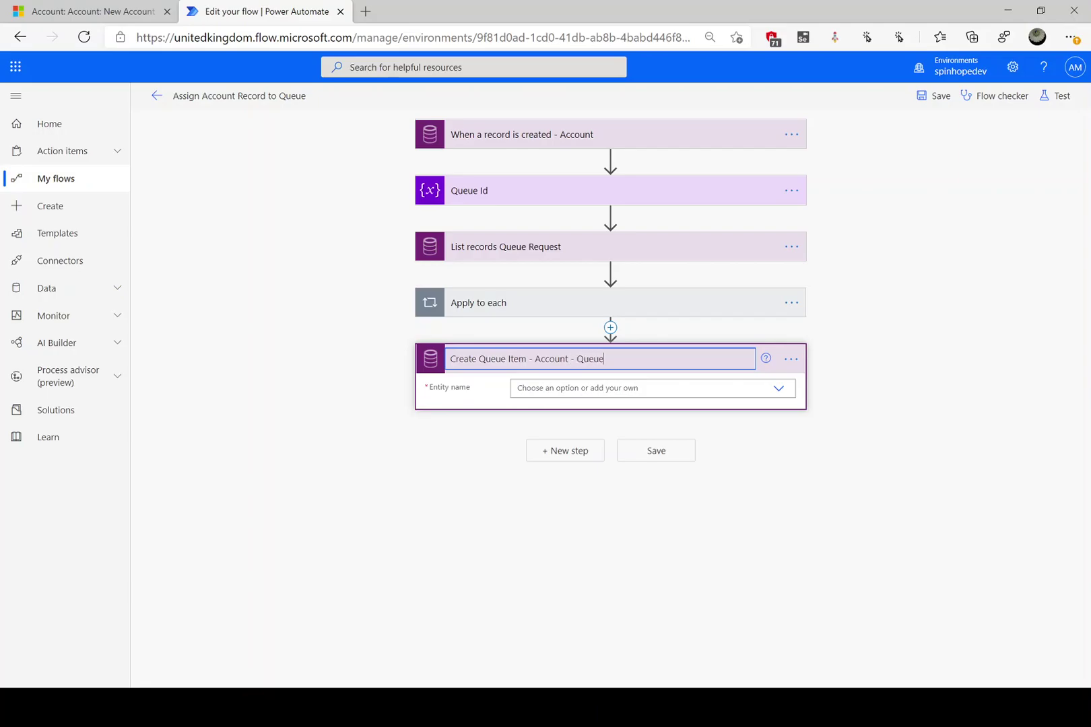
text( - Request)
- Set the Create Queue Item step's entity name to Queue Items
click(317, 396)
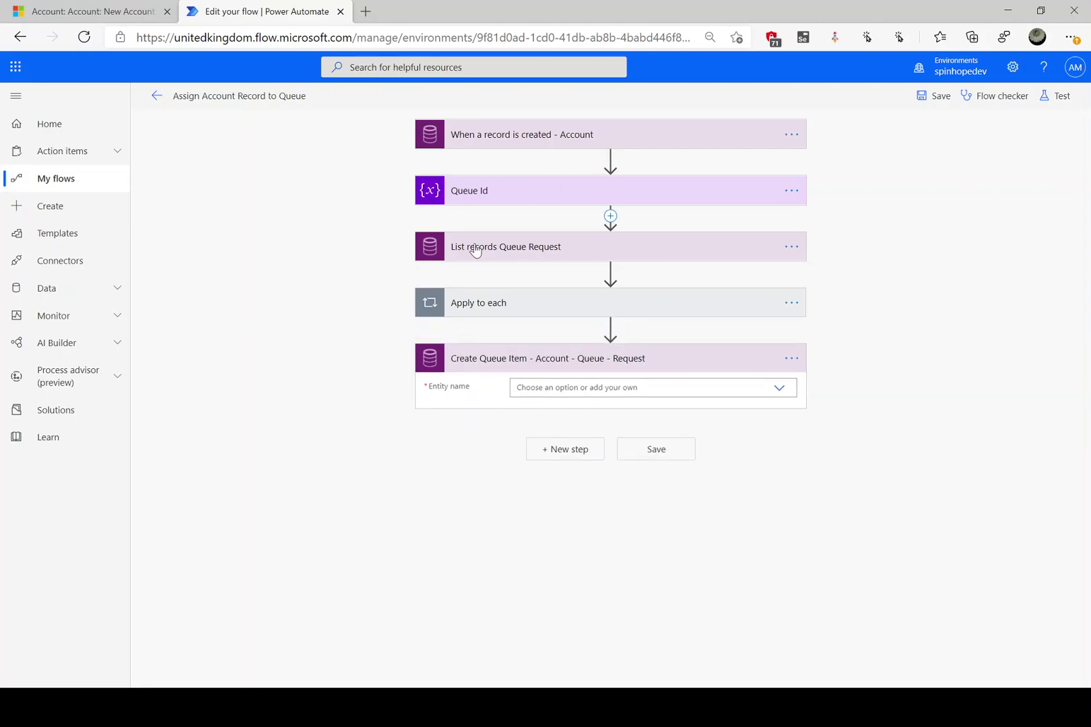
click(572, 388)
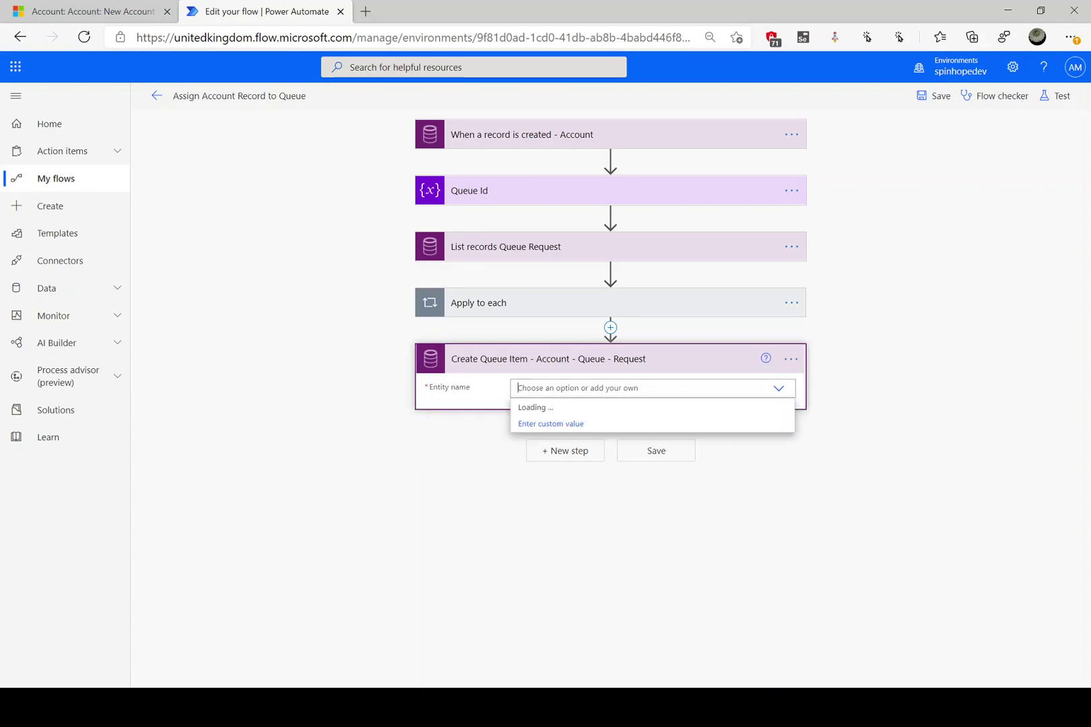
text(Queue)
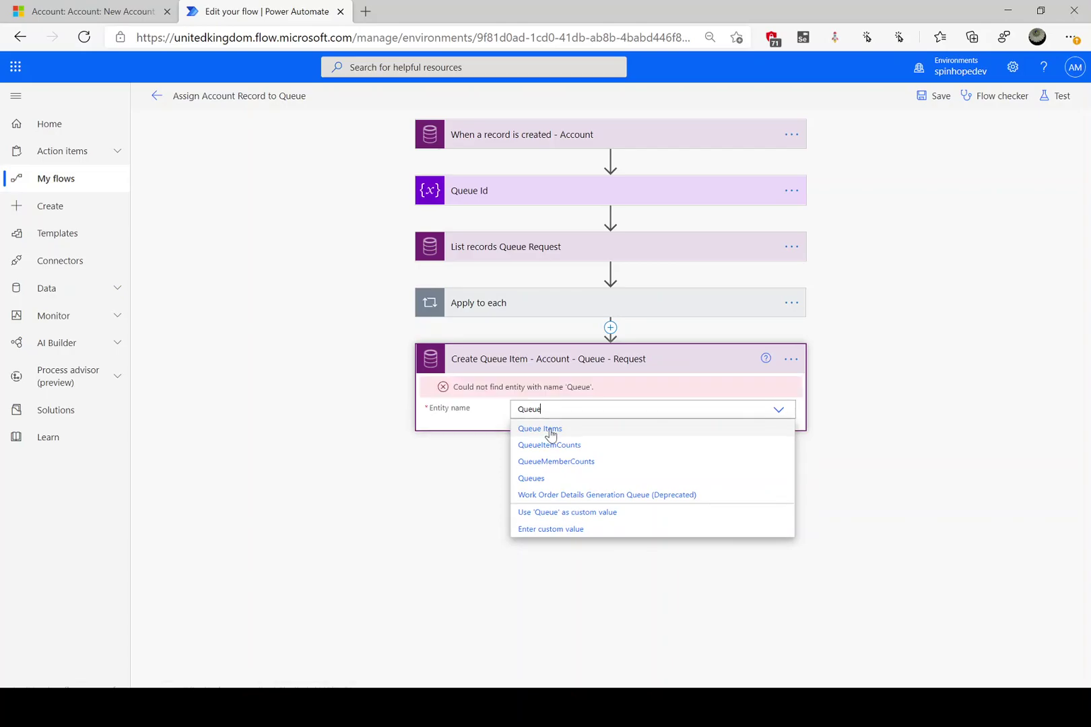
click(552, 431)
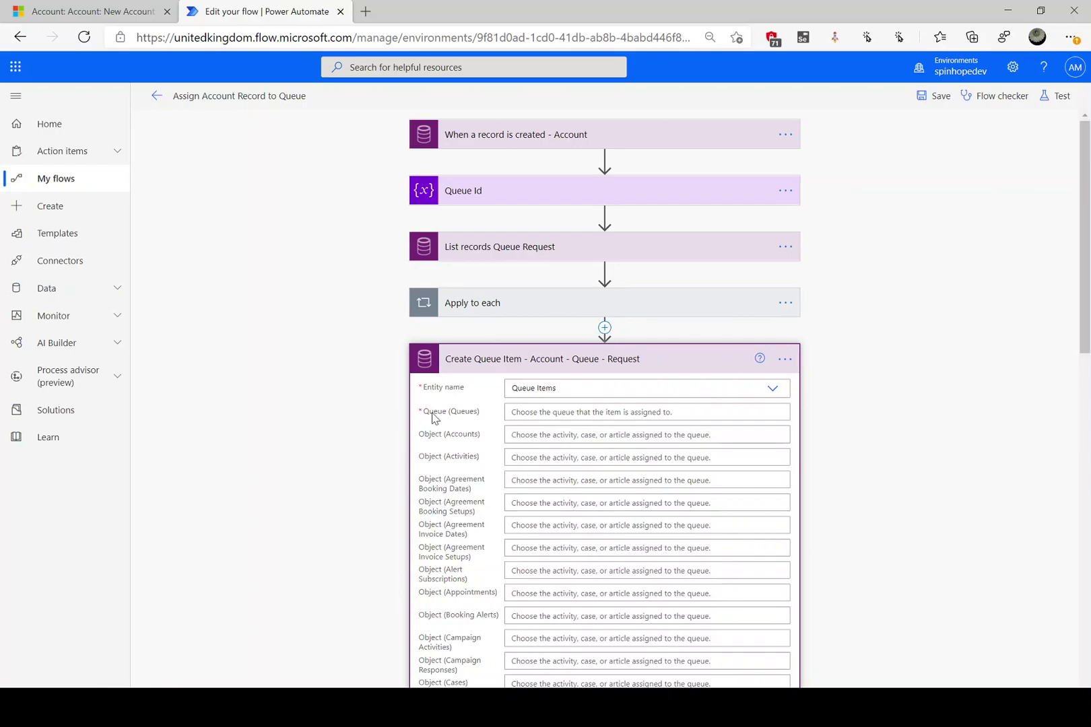
click(532, 412)
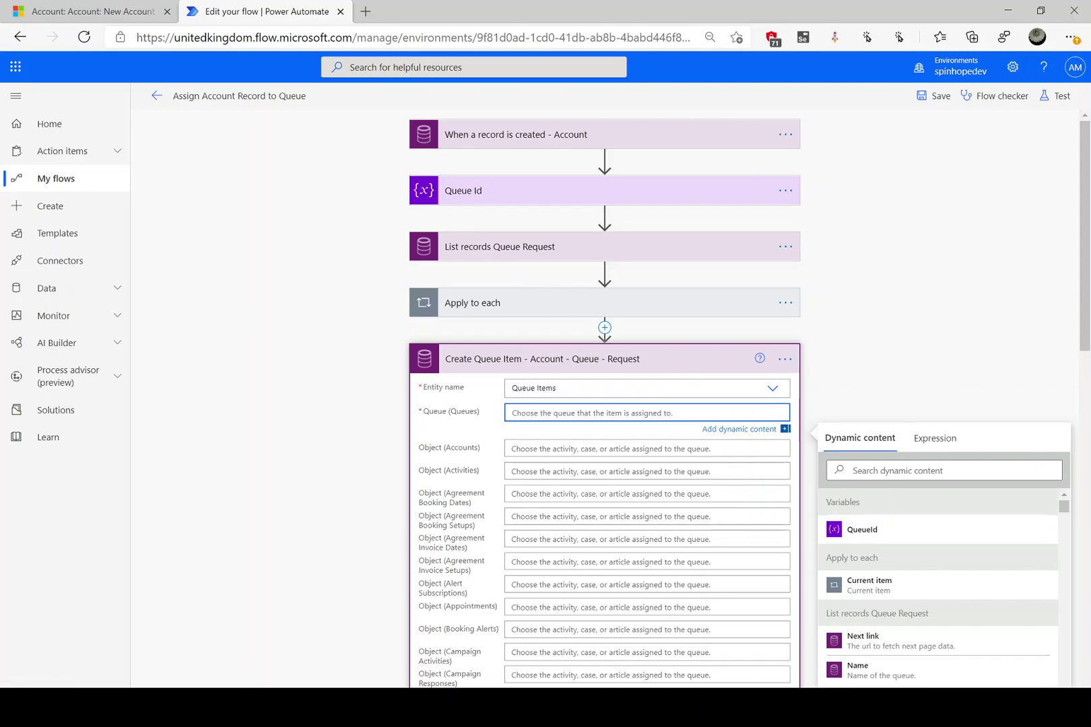
- Fill the Queue (Queues) field with queues(QueueId) using the QueueId variable
text(q)
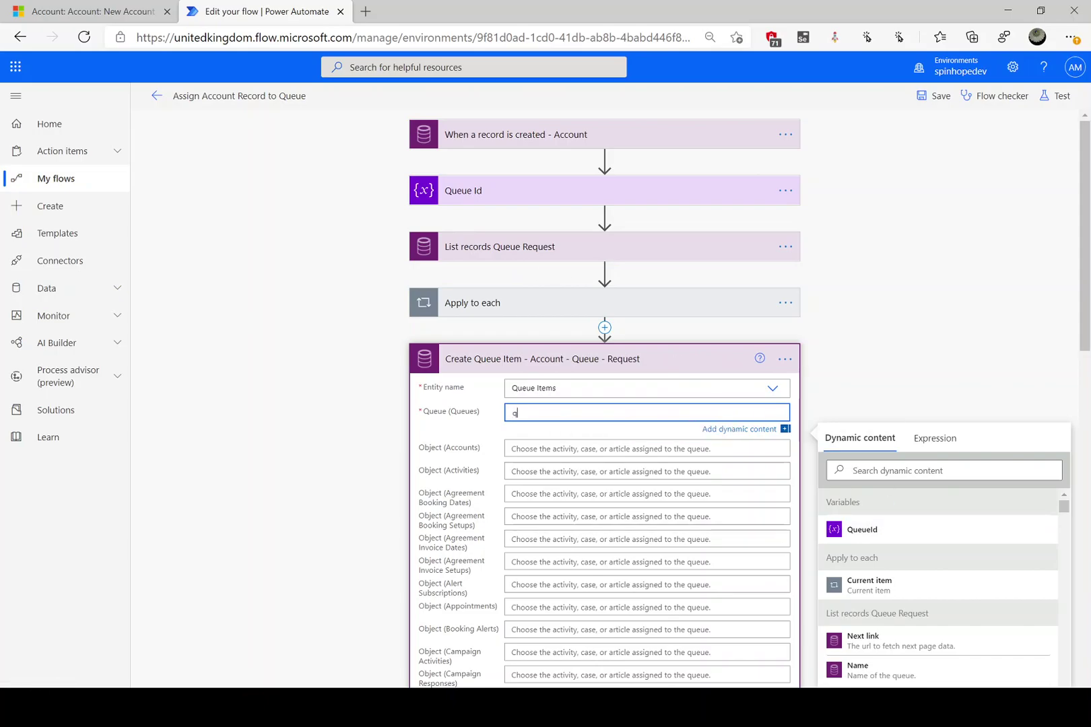
text(ueues)
text((QueueId))
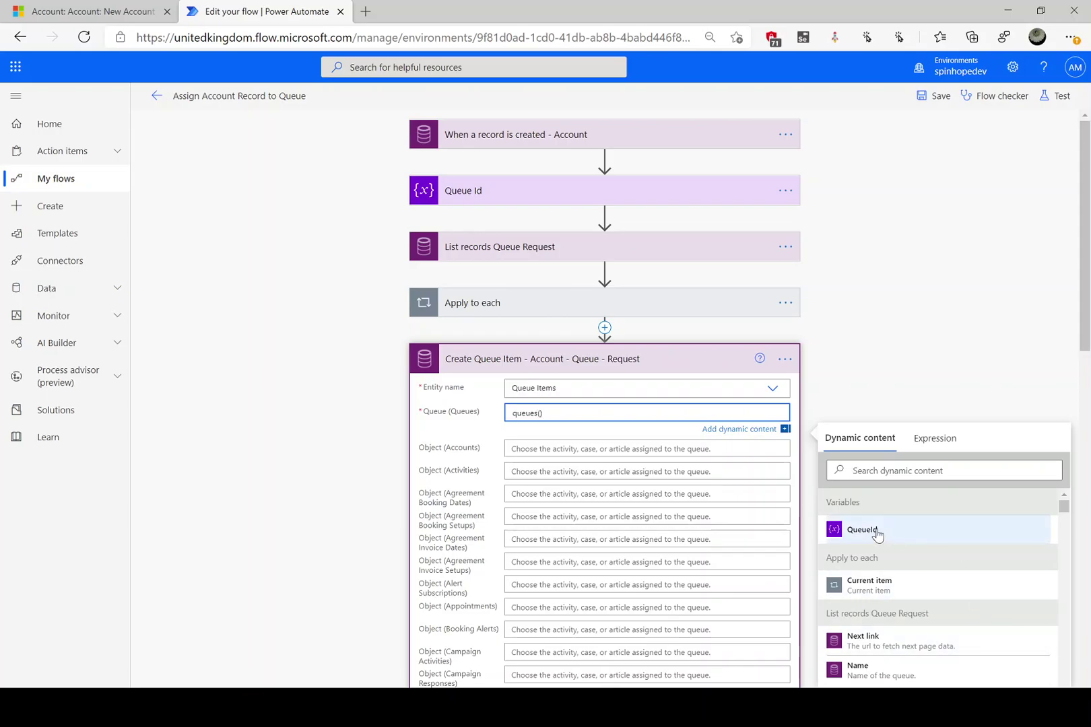
click(875, 535)
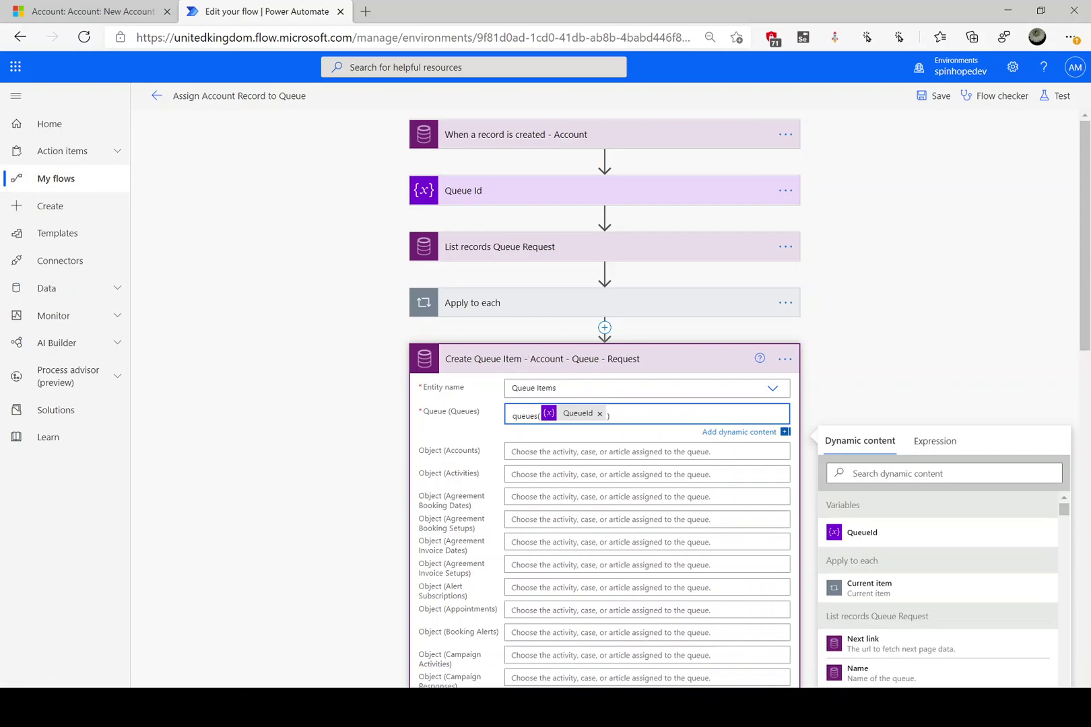
click(544, 453)
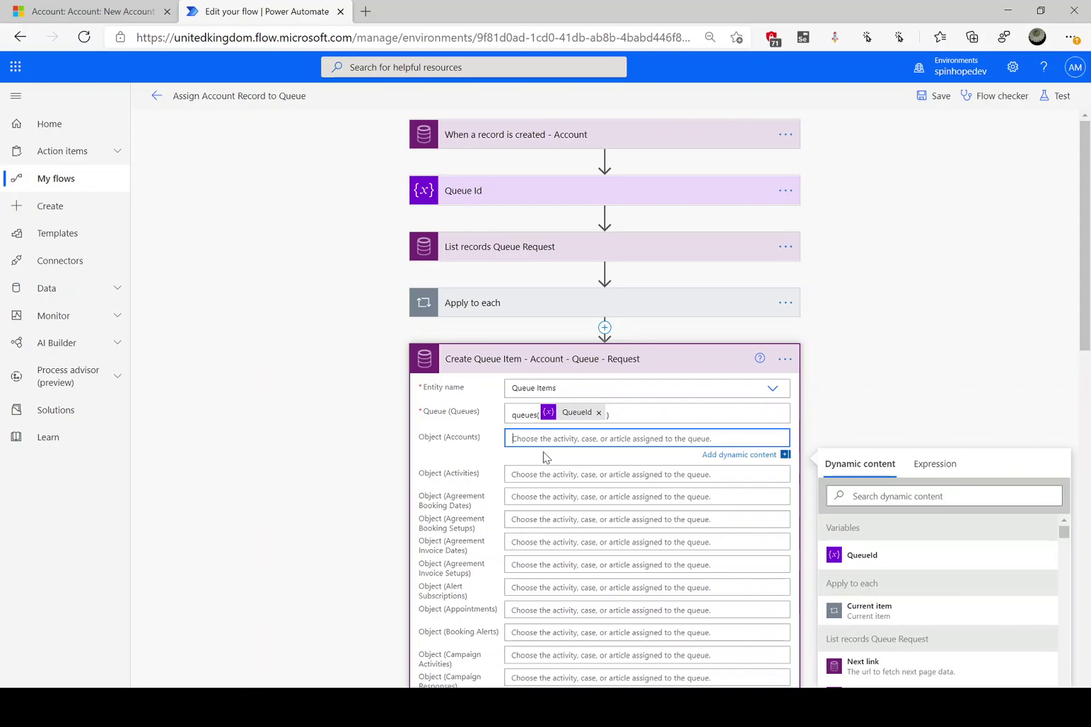
- Set Object (Accounts) to accounts() wrapping the new account's identifier
text(accounts)
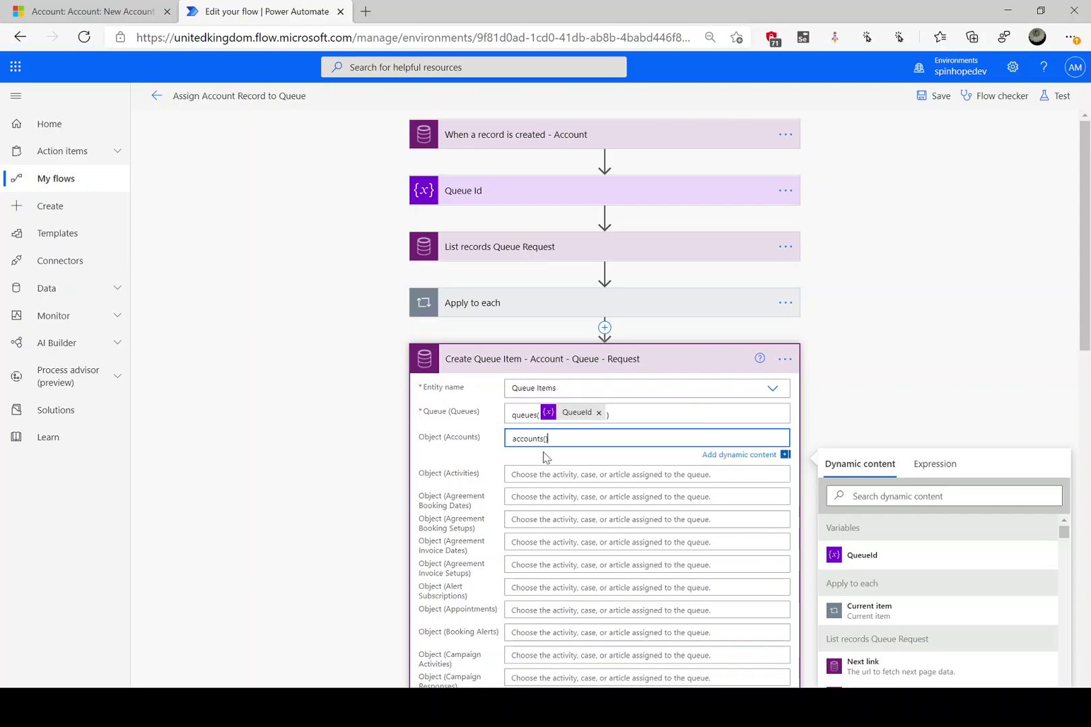
text(())
key(Left)
click(943, 494)
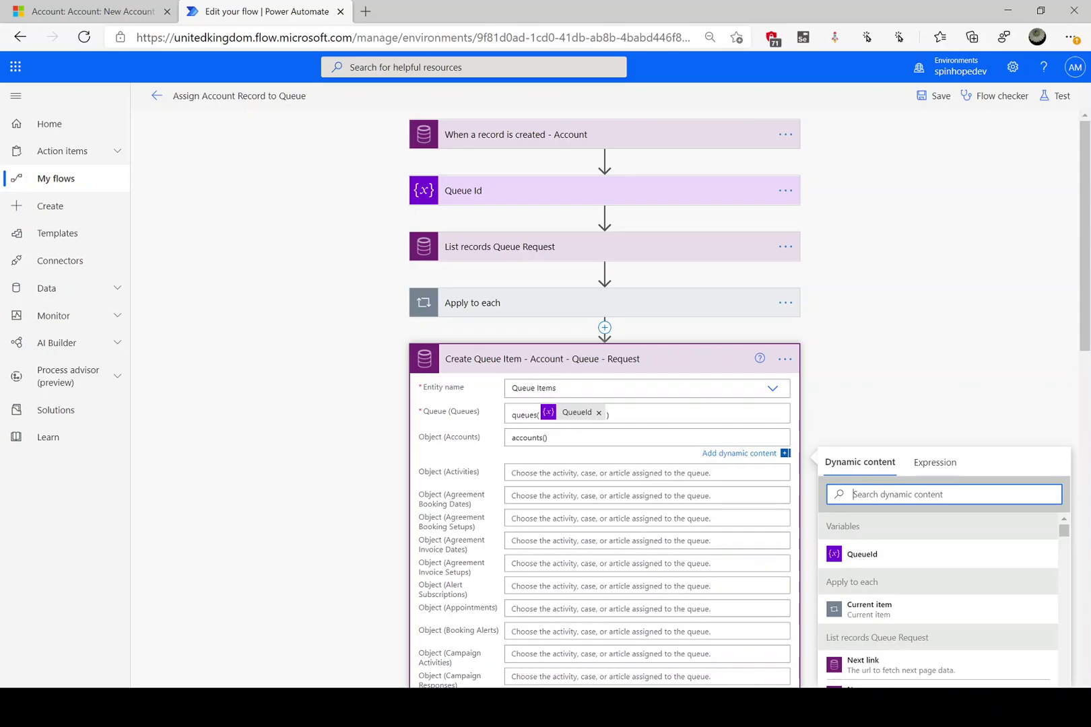
text(account)
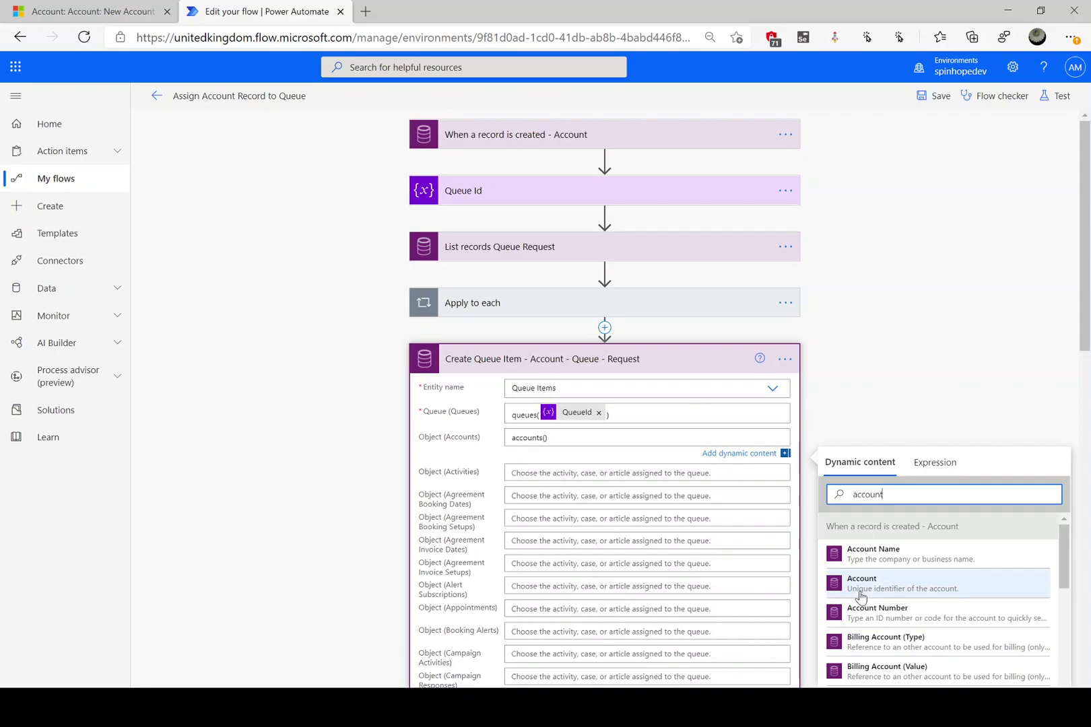
click(898, 593)
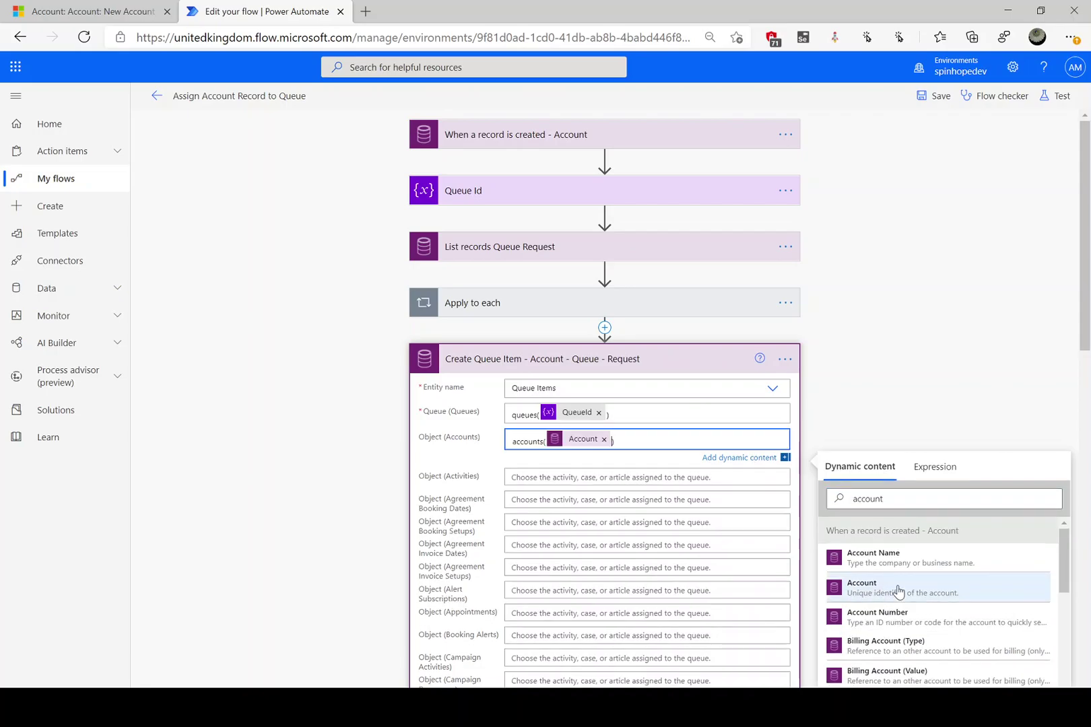
- Save the flow and return to the blank New Account form
click(939, 102)
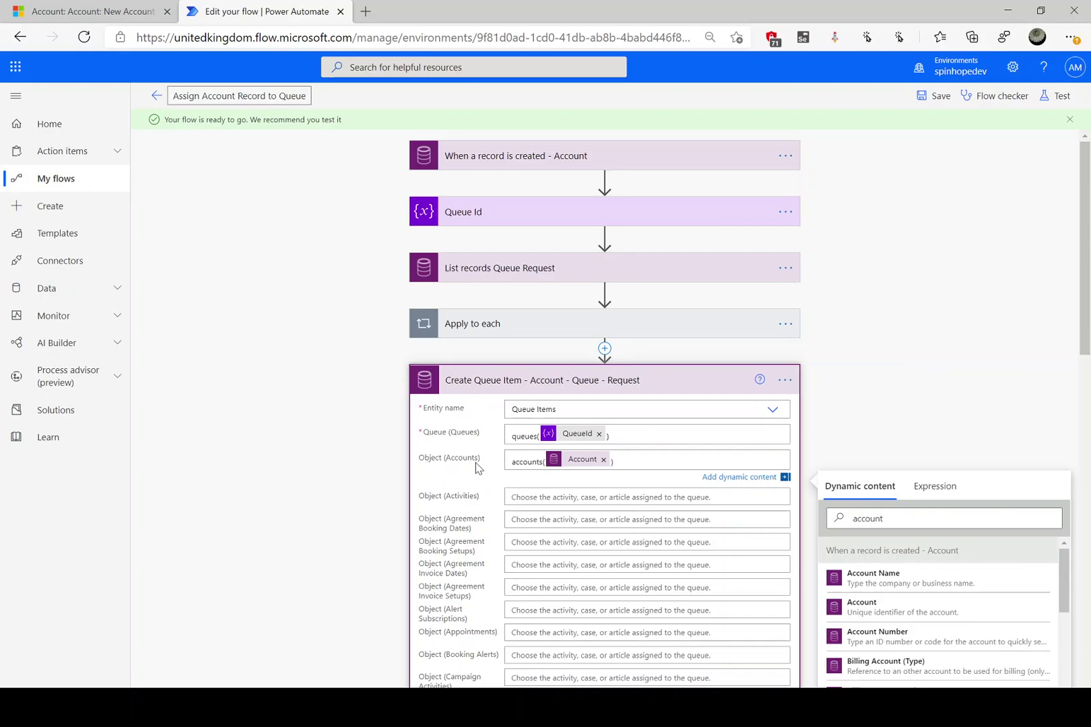
click(515, 382)
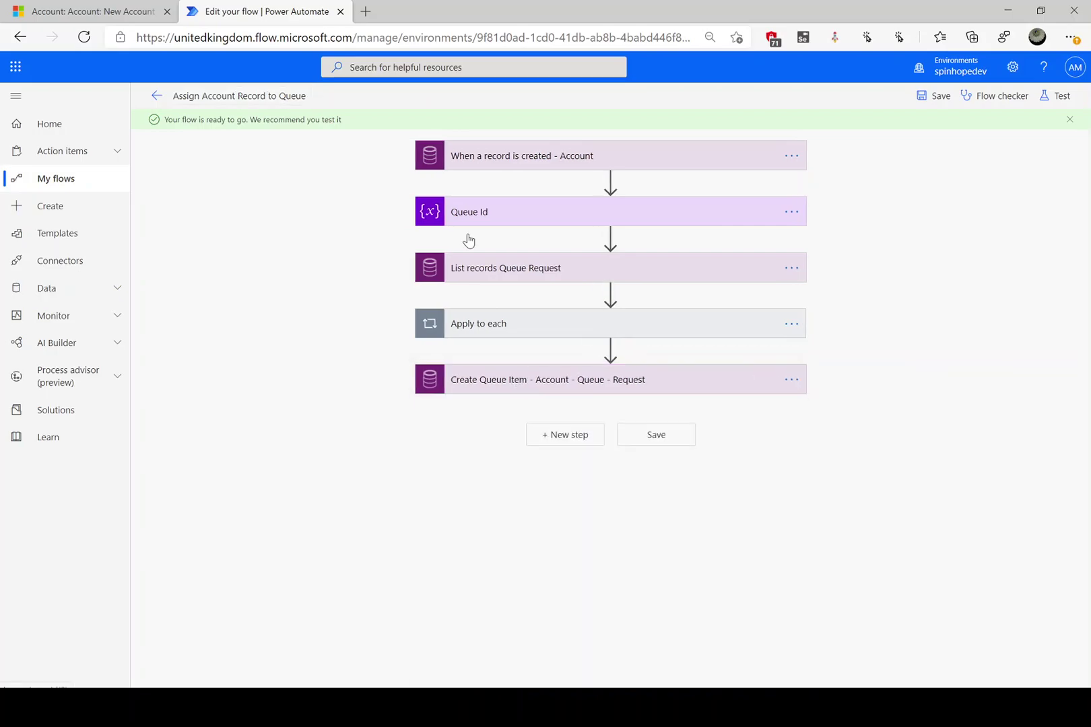
click(155, 96)
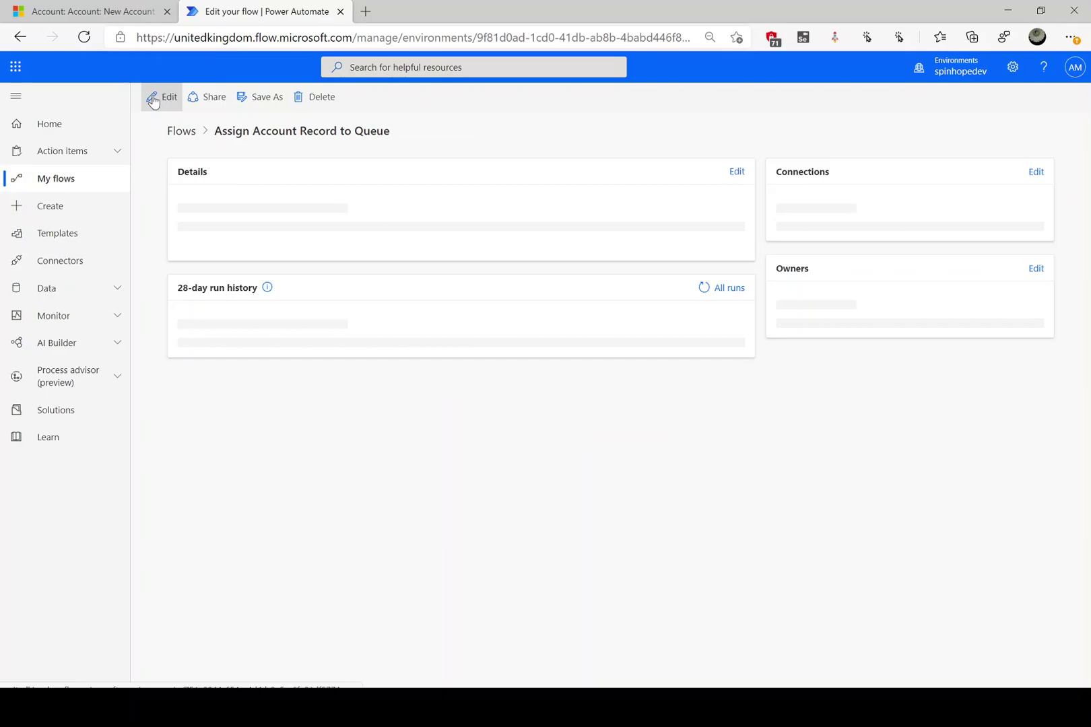
click(108, 16)
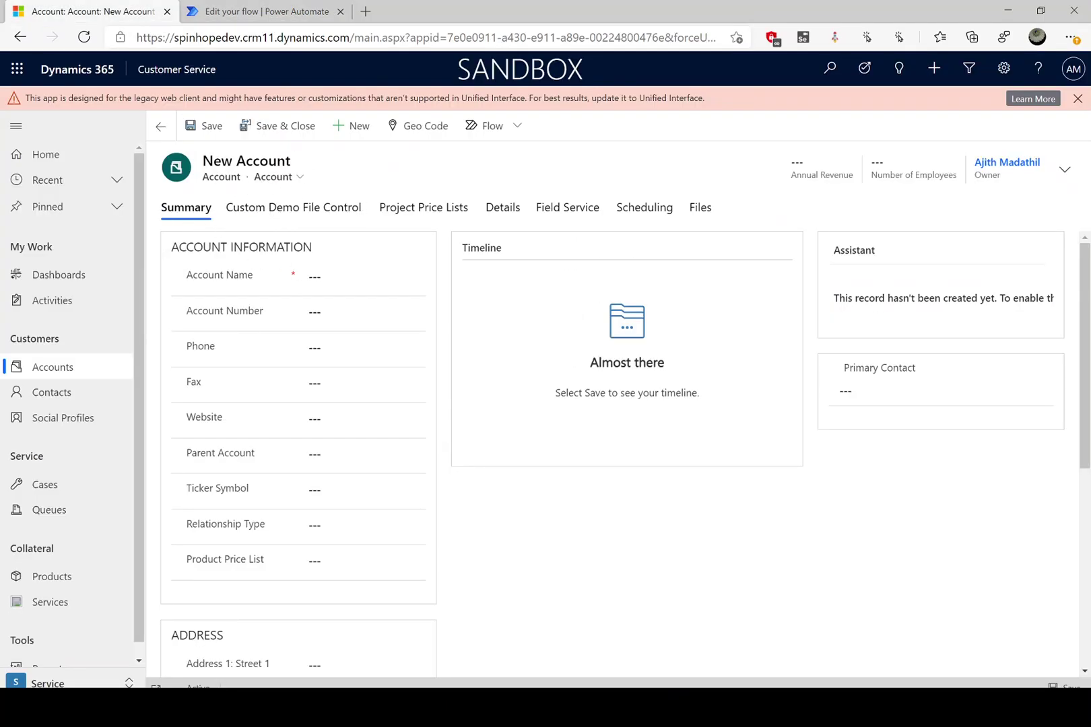
- Save a new account named 'Xyz jjkk3k33' in Dynamics, then refresh the flow's run history to see the new run
click(337, 276)
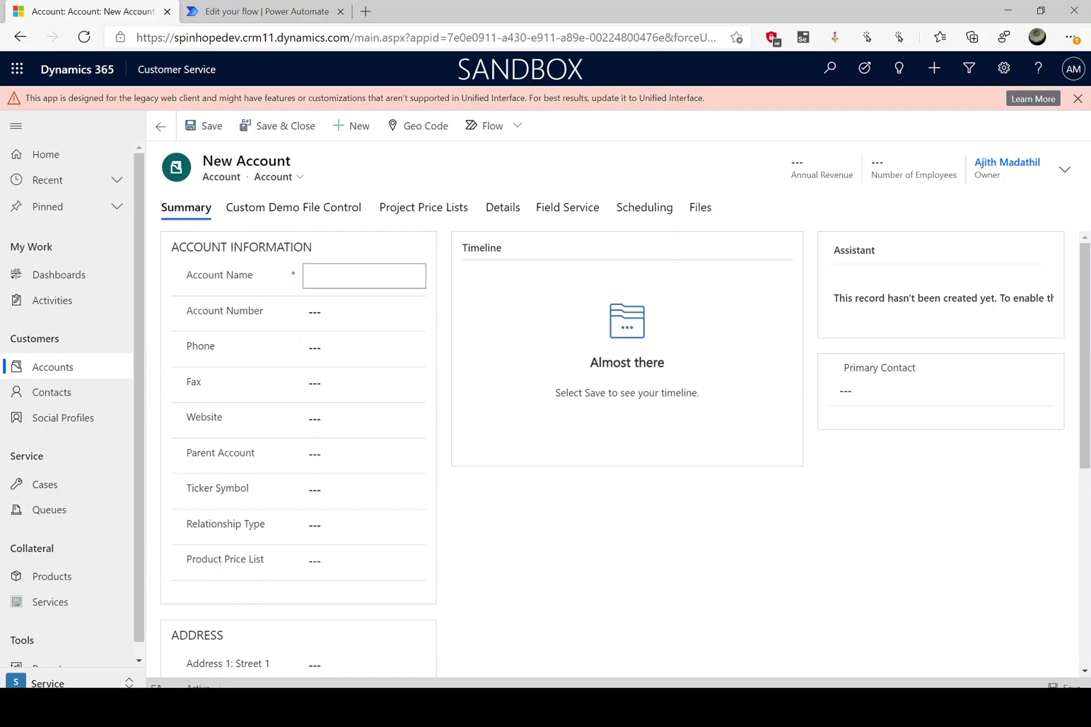
text(Xyz jjkk3k33)
click(204, 129)
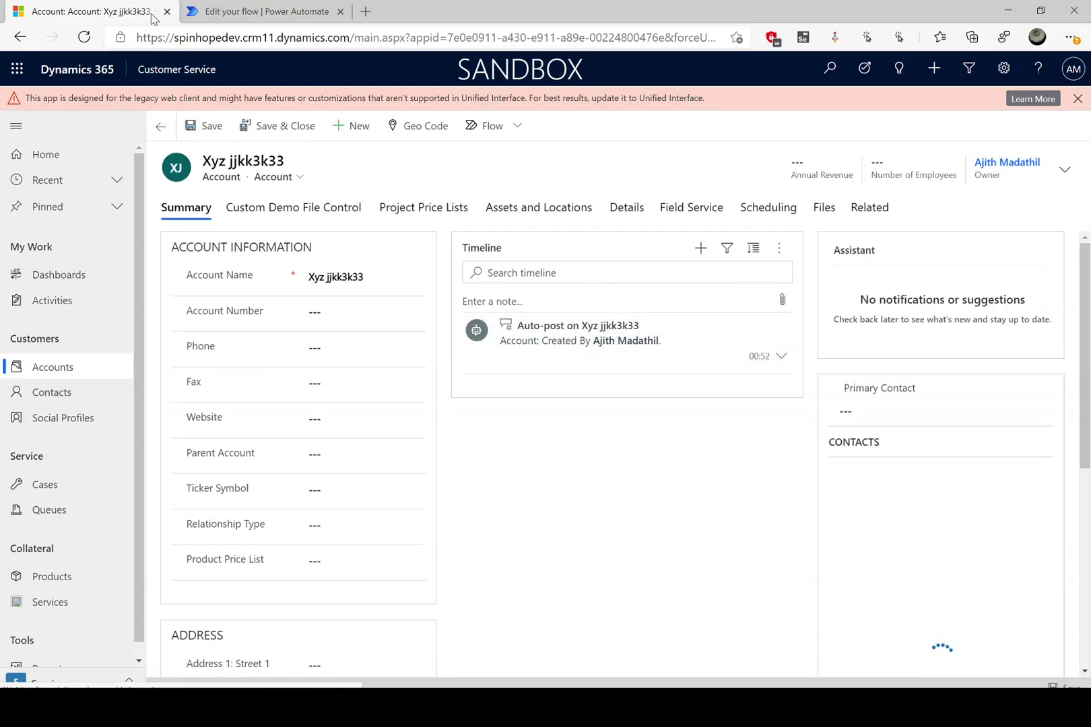
click(232, 13)
click(703, 432)
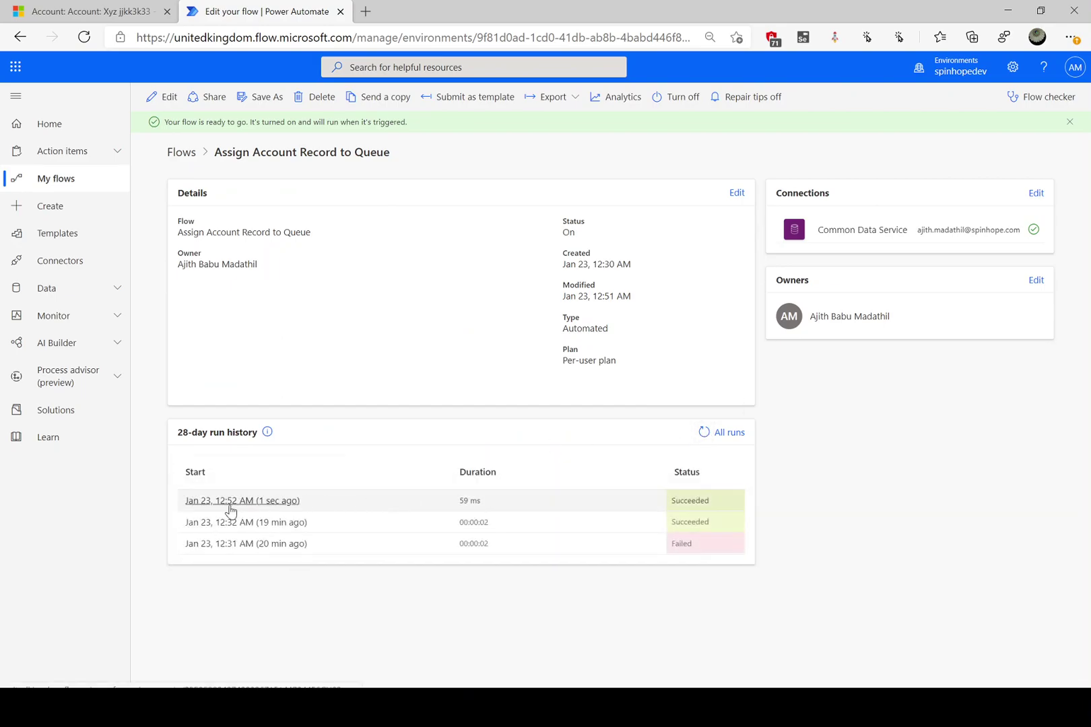
- Inspect the newest run's Create Queue Item, Apply to each and QueueId values, then return to the Xyz jjkk3k33 account
click(247, 502)
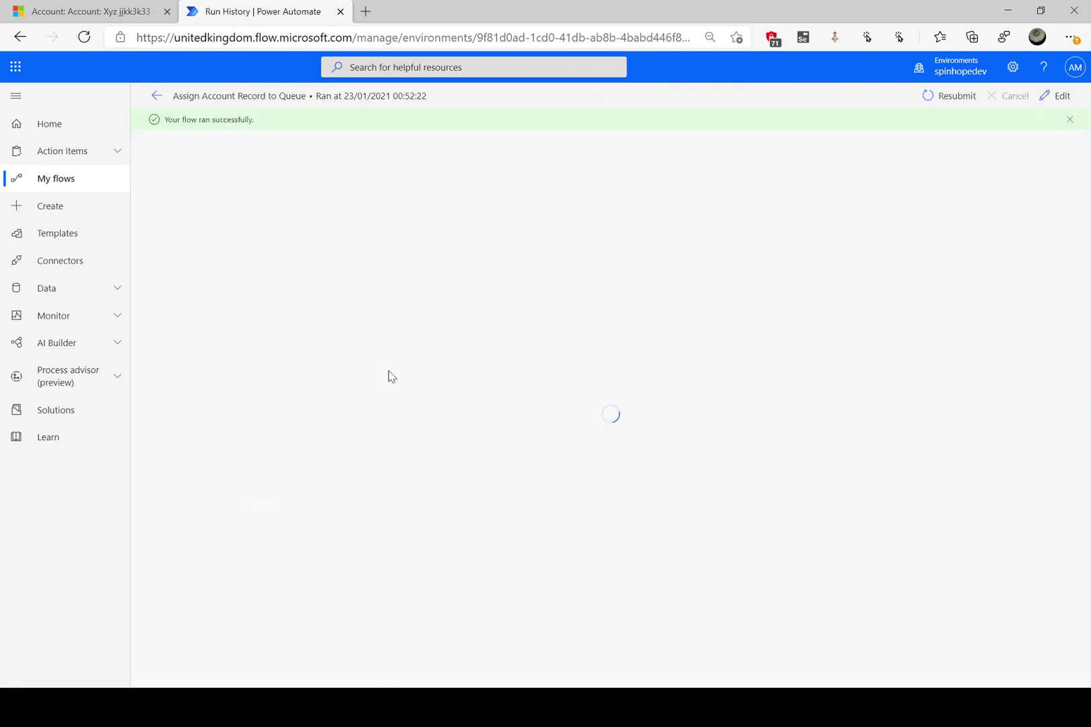
click(488, 394)
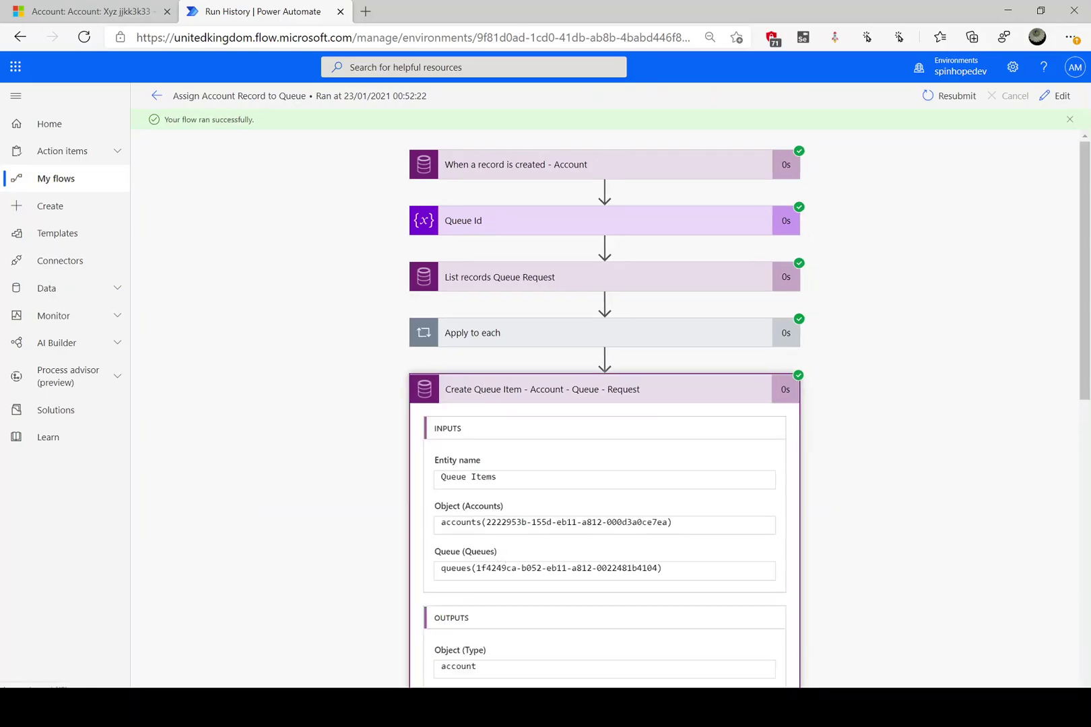
click(469, 334)
click(484, 403)
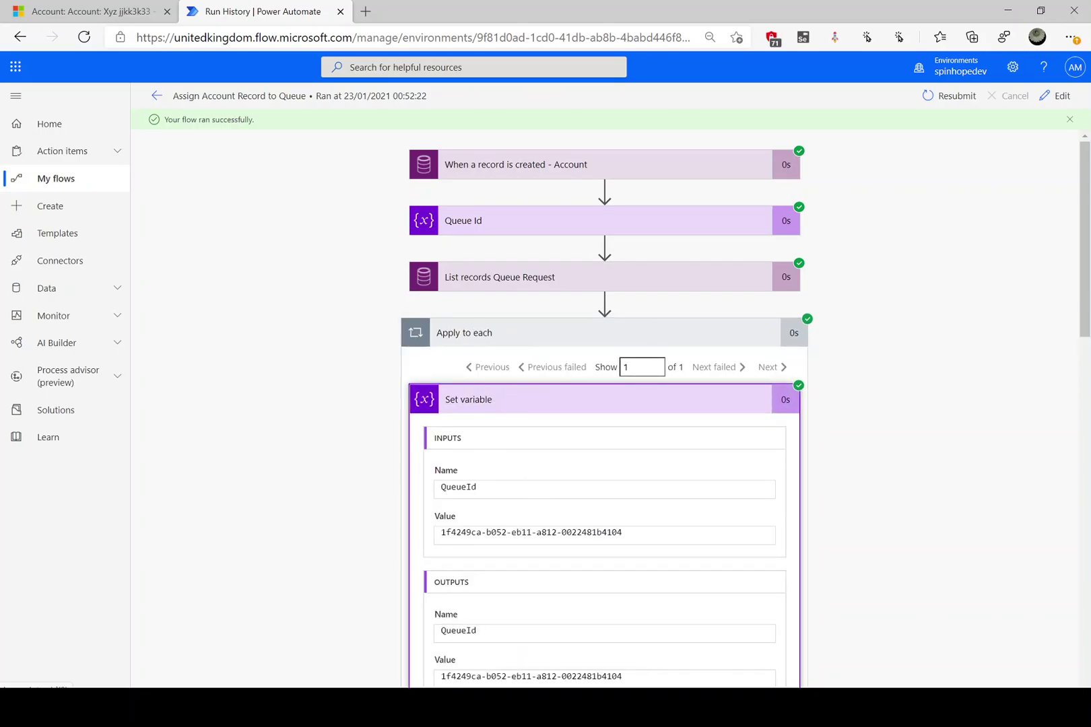
click(100, 12)
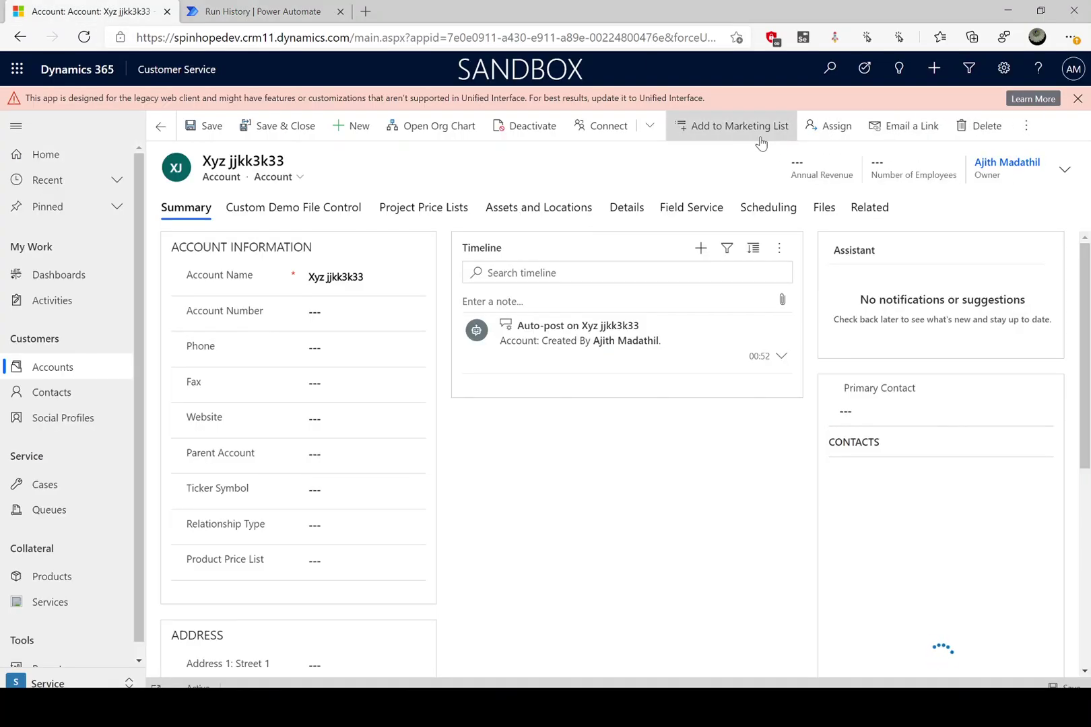
click(1024, 130)
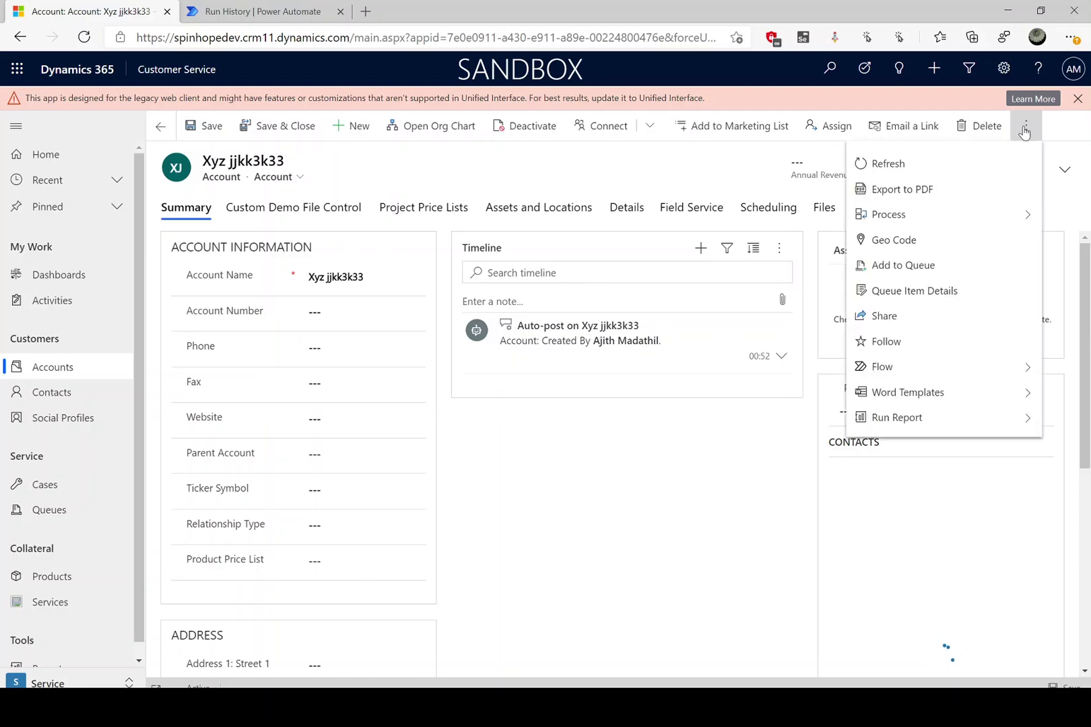
- Confirm the Xyz jjkk3k33 account's queue item is in the Request queue, then go back to the flow run
click(901, 293)
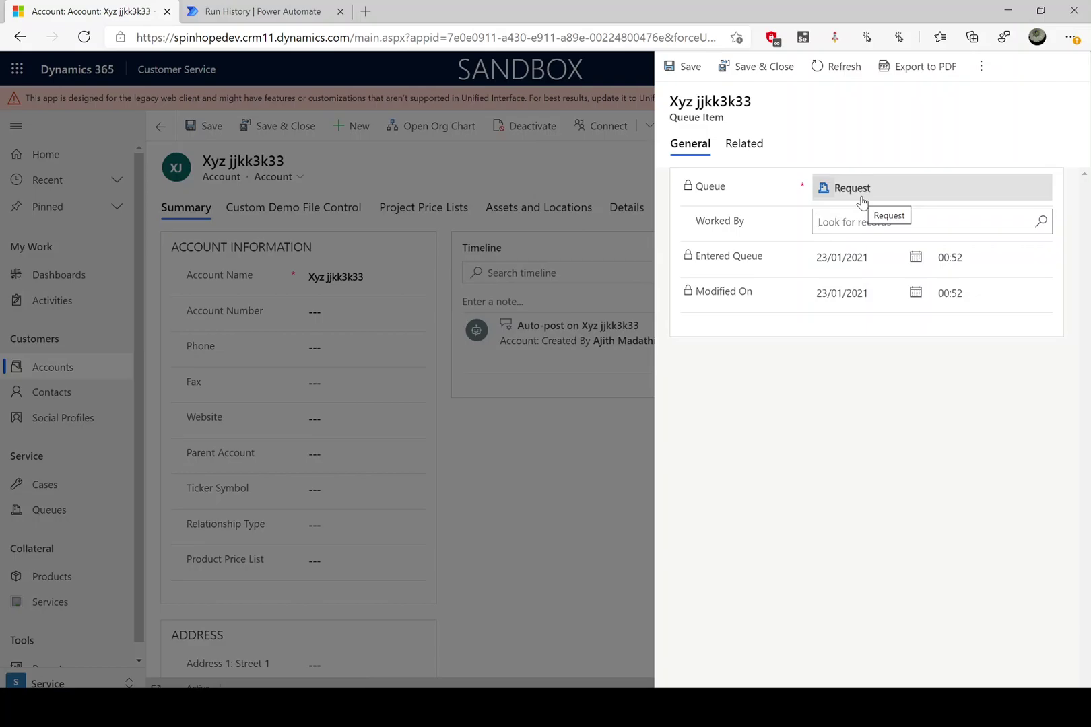
click(268, 14)
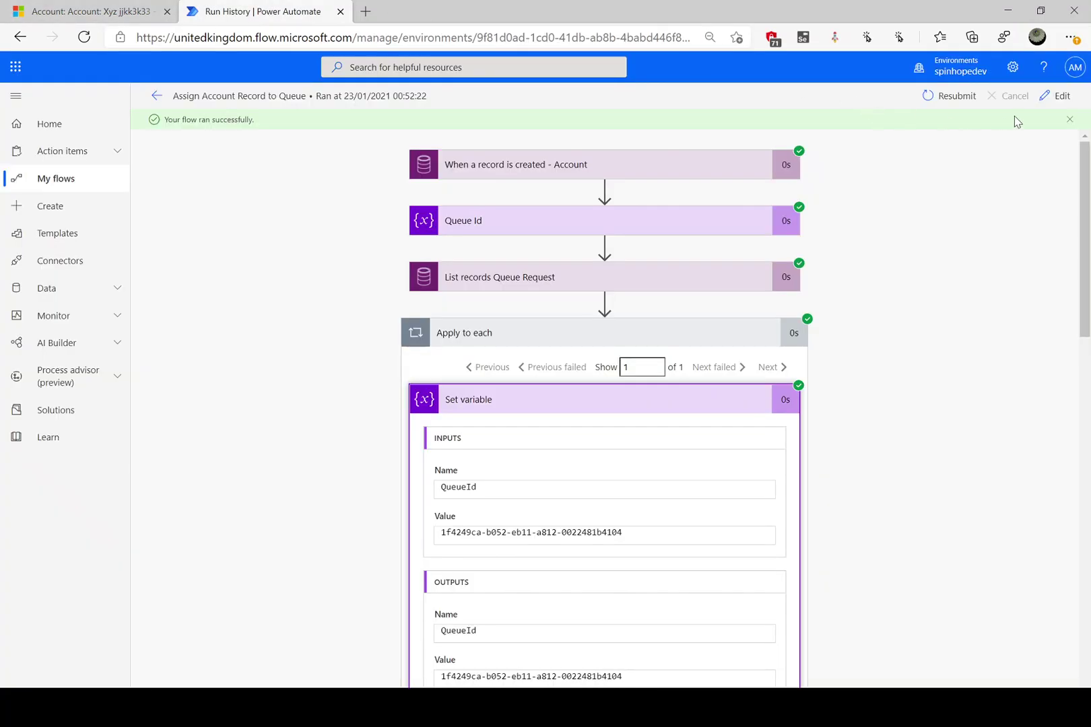
- Open the flow in edit mode and review the trigger, Queue Id variable and Request queue lookup filter
click(1048, 96)
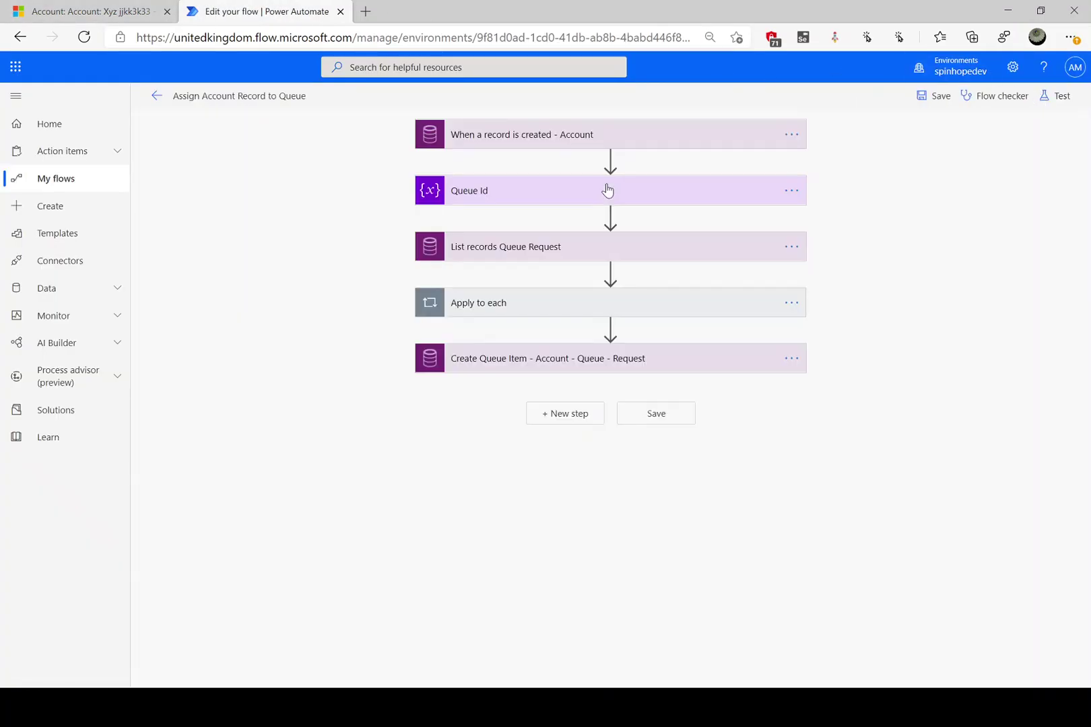
click(474, 146)
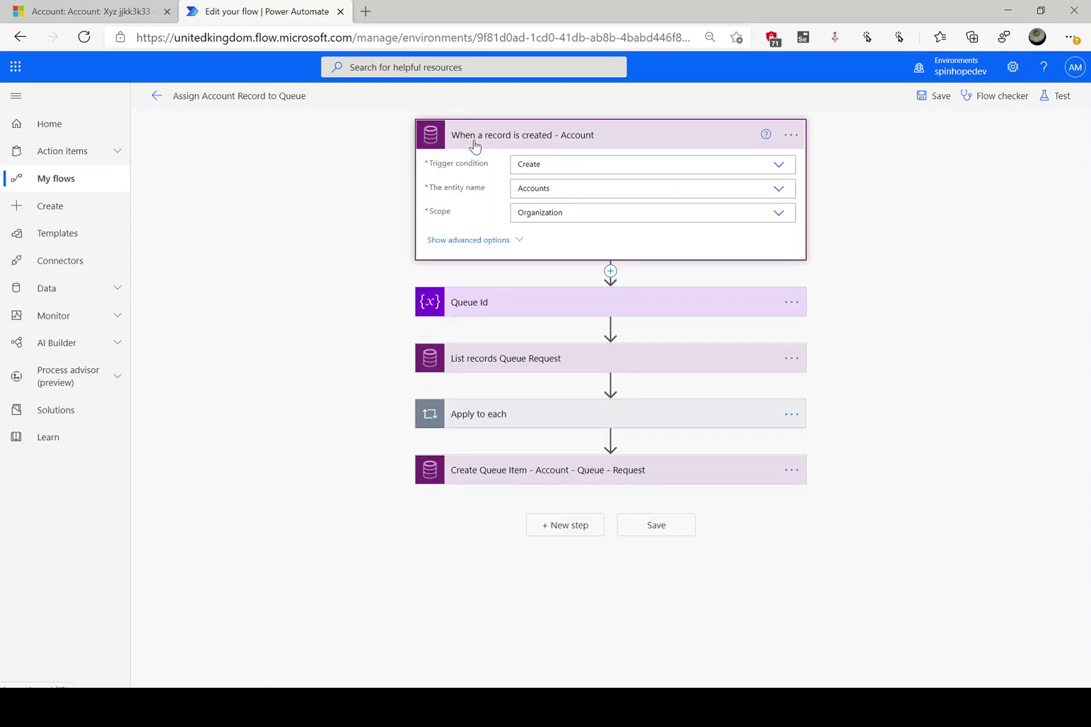
click(477, 302)
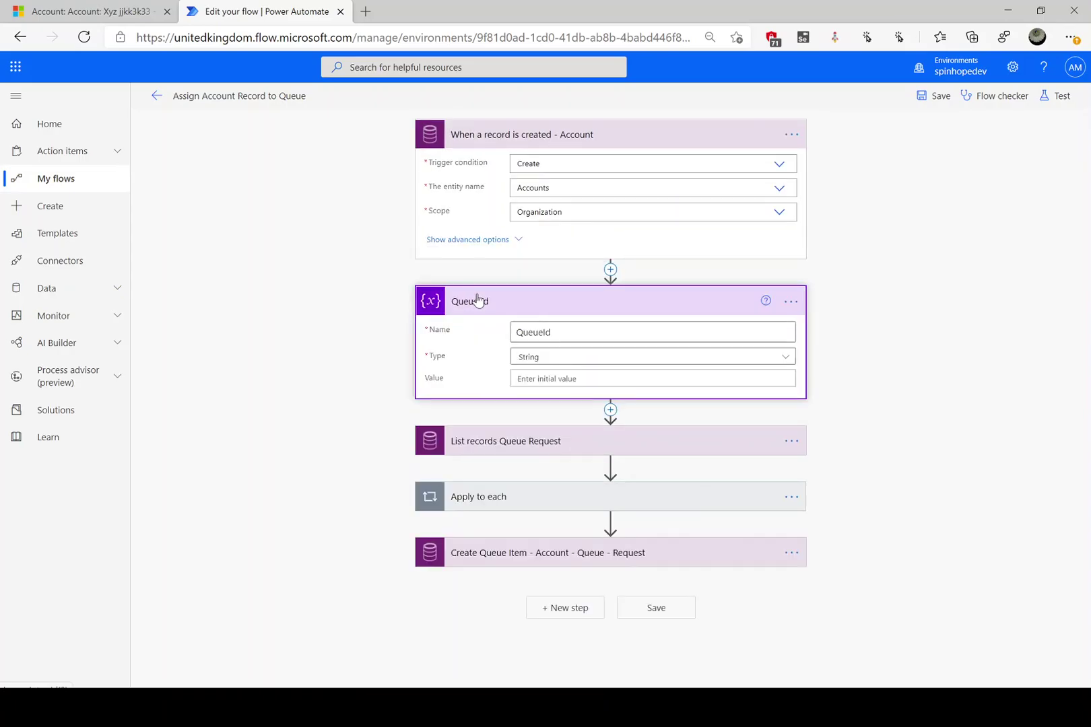
click(487, 439)
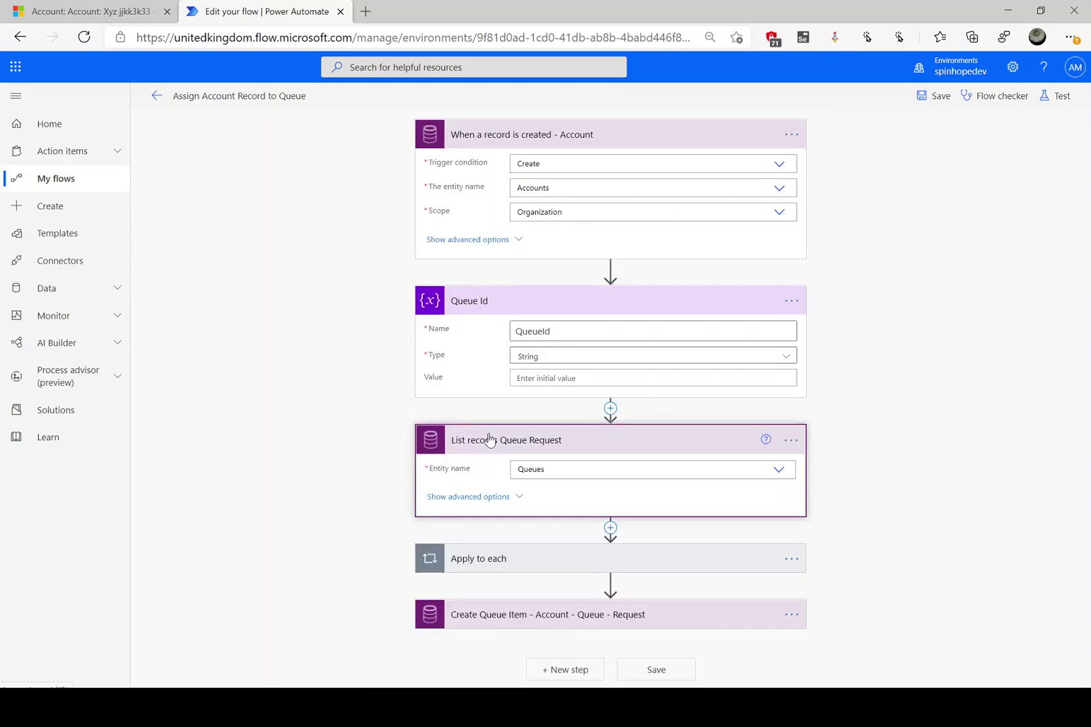
click(477, 502)
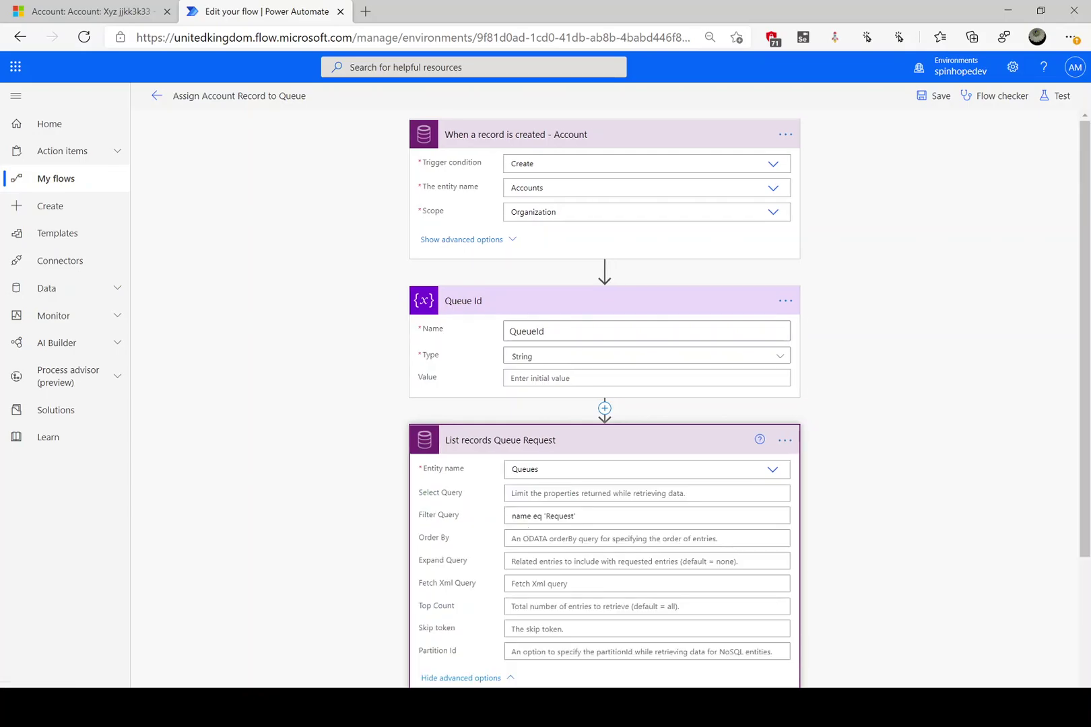
scroll(355, 499, down, 3)
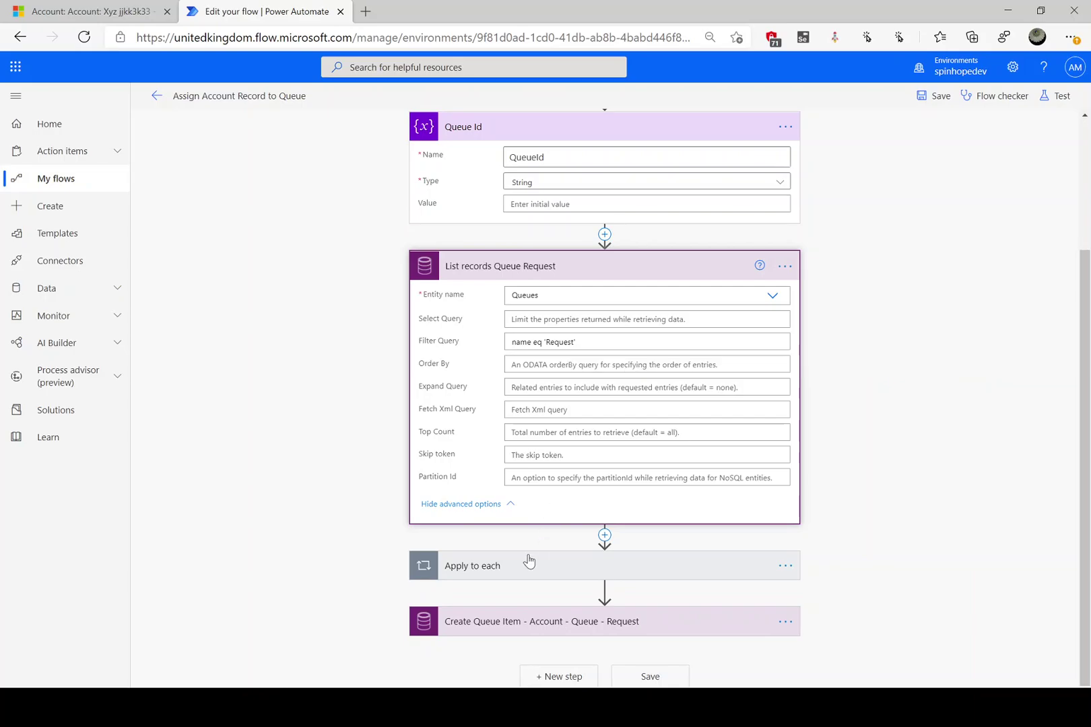
- Review the Apply to each, Set variable and Create Queue Item steps, showing queues(QueueId) and accounts(Account)
click(502, 574)
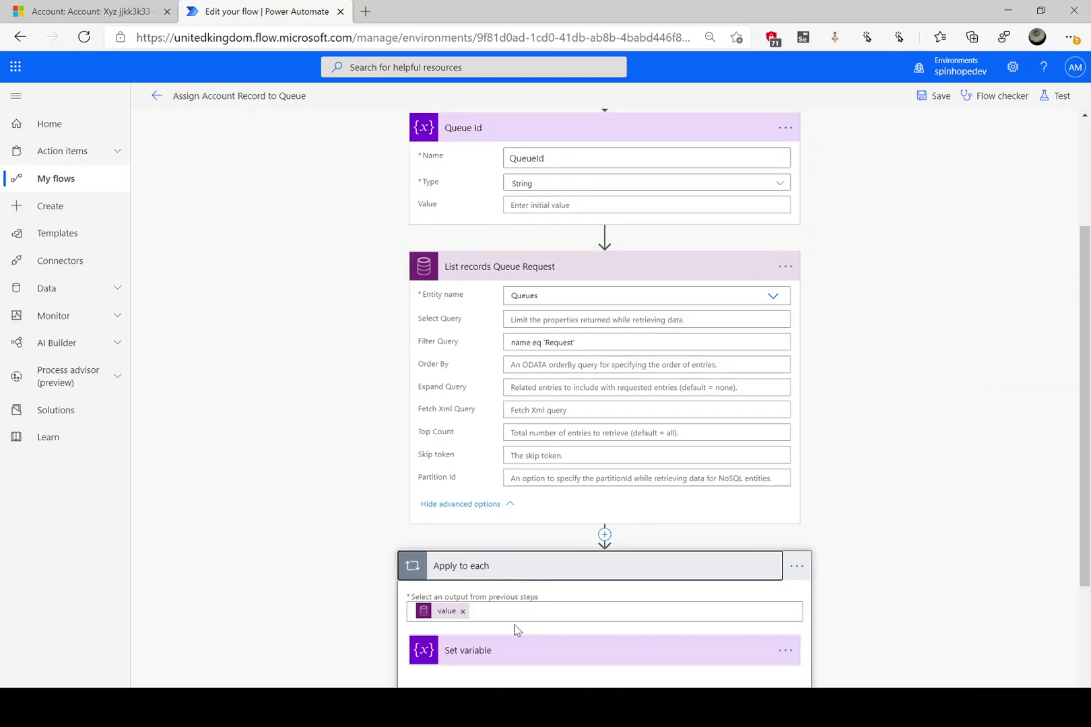
scroll(364, 614, down, 3)
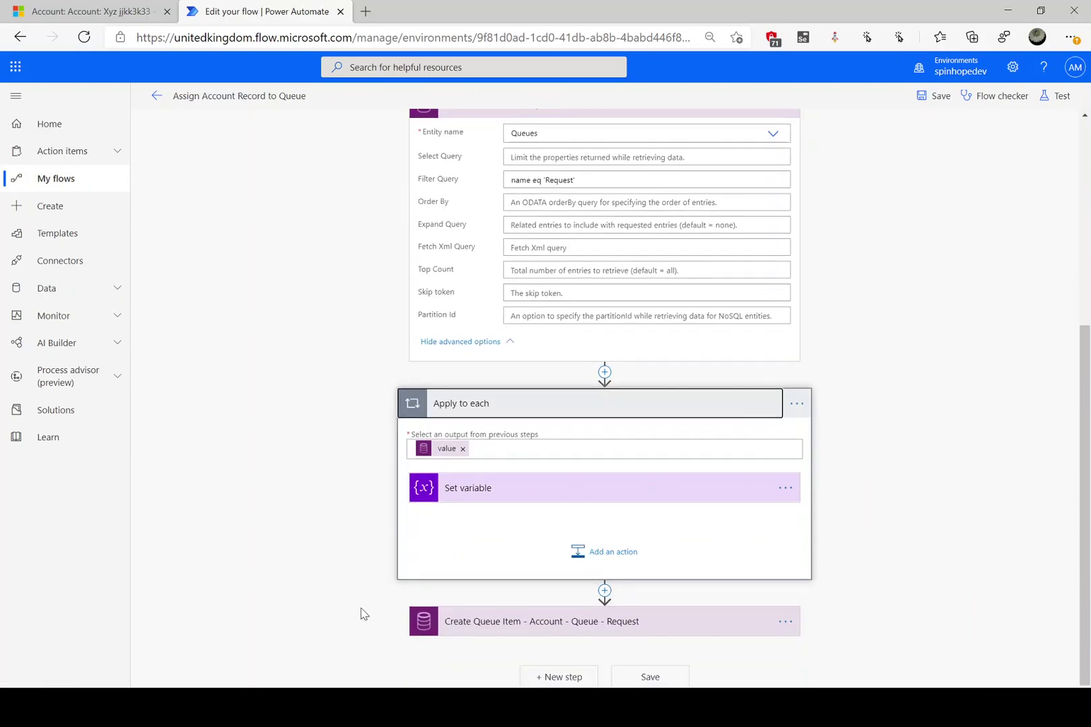
click(462, 497)
scroll(355, 498, down, 1)
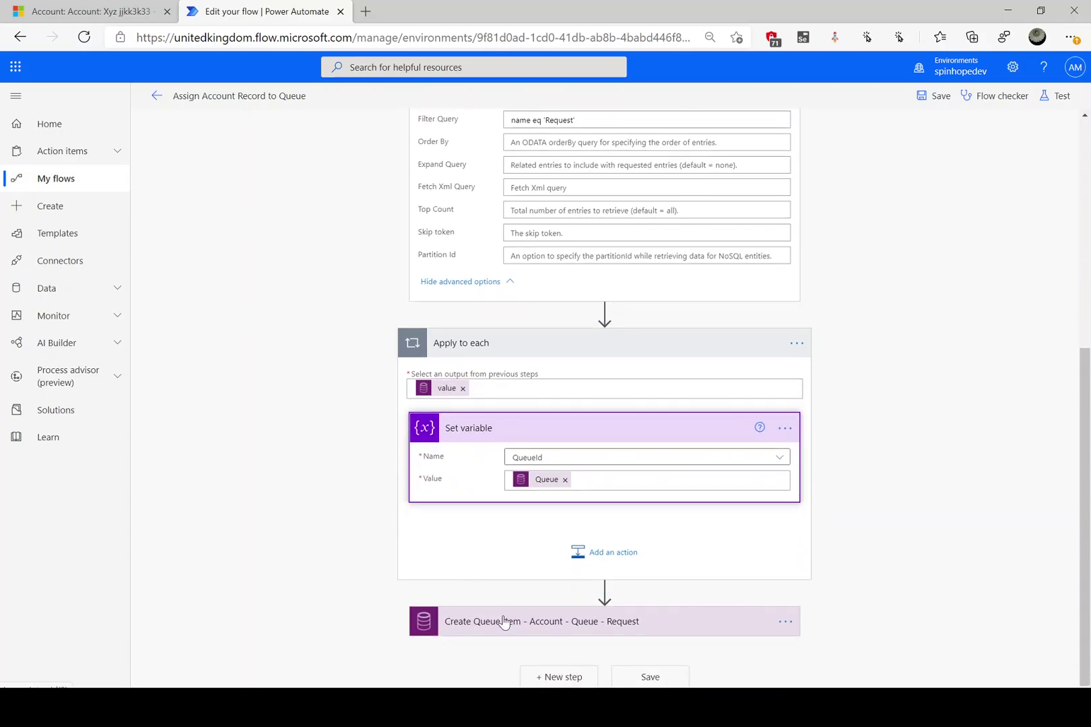
click(503, 621)
scroll(355, 595, down, 3)
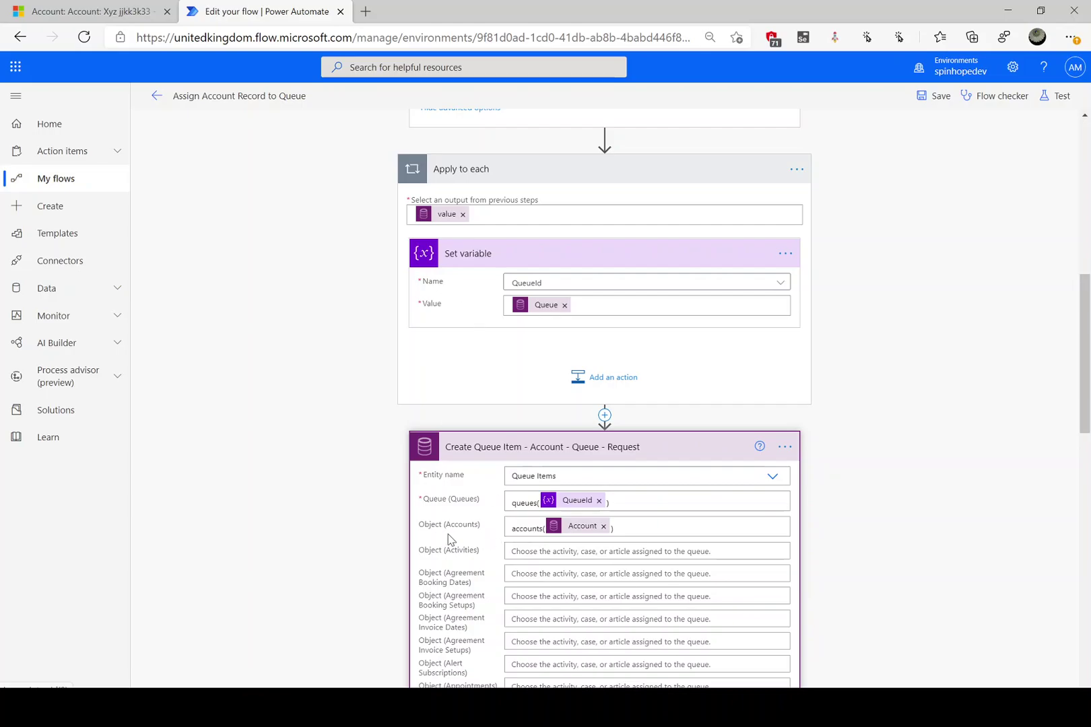
scroll(337, 503, up, 3)
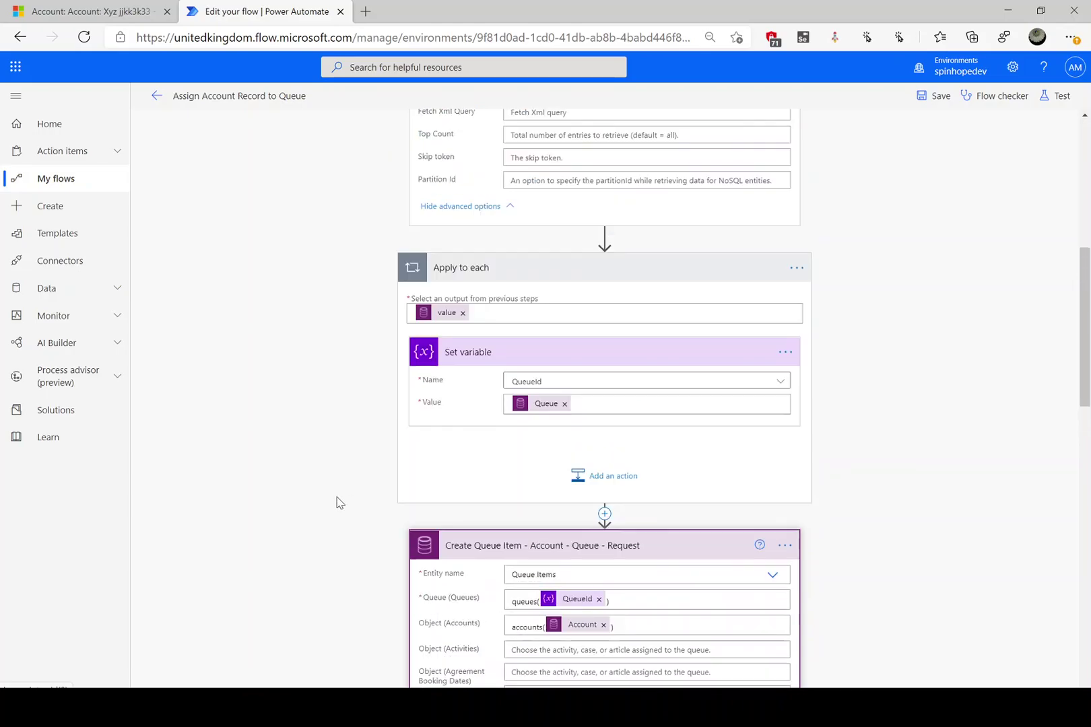
scroll(336, 503, down, 5)
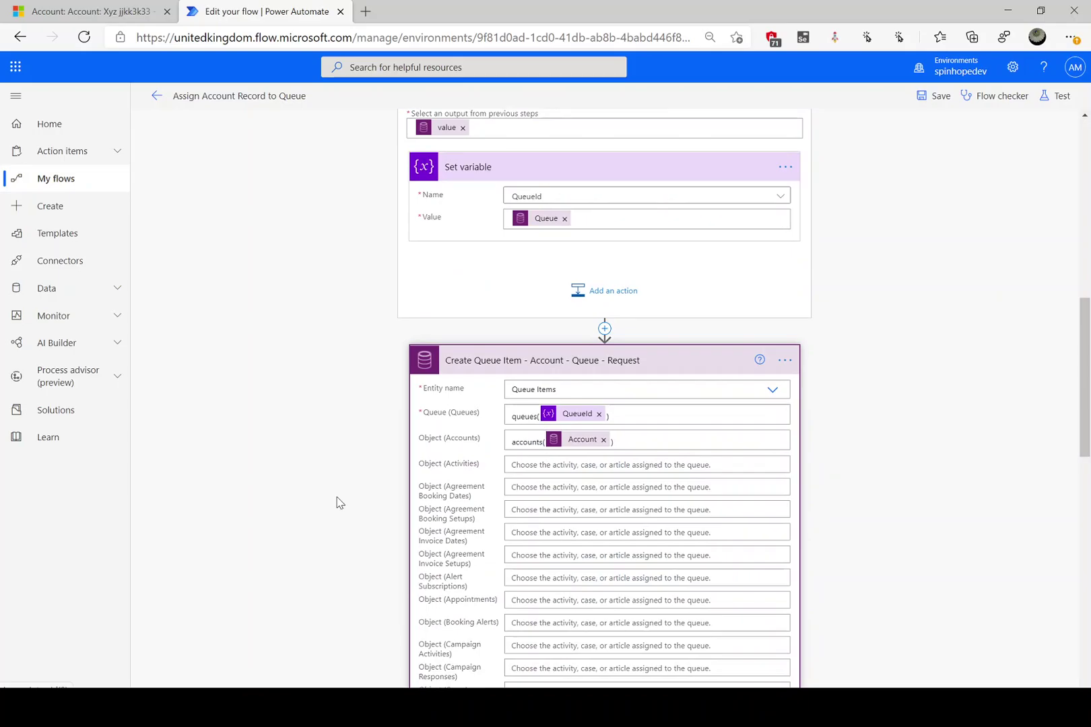